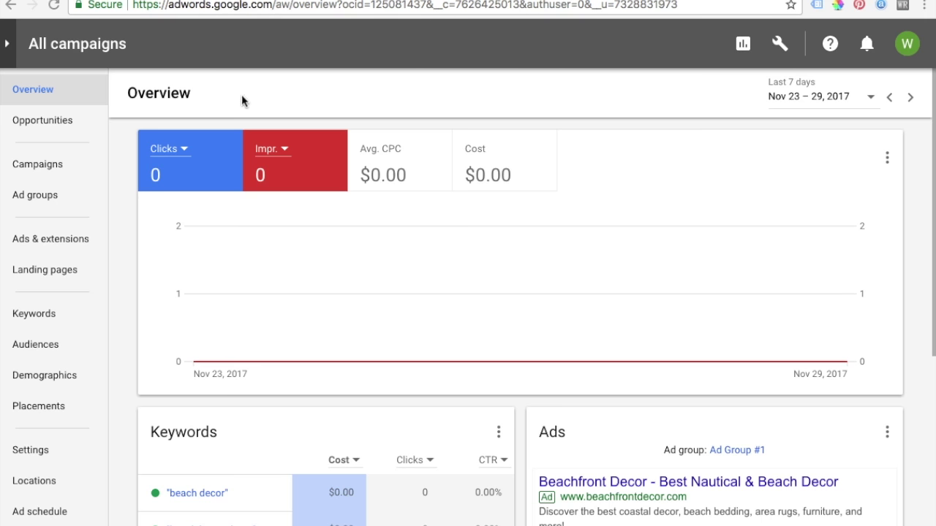
Open the account's audience lists in the Audience manager and bring up the options for adding a list
{"action": "left_click", "coordinate": [781, 45]}
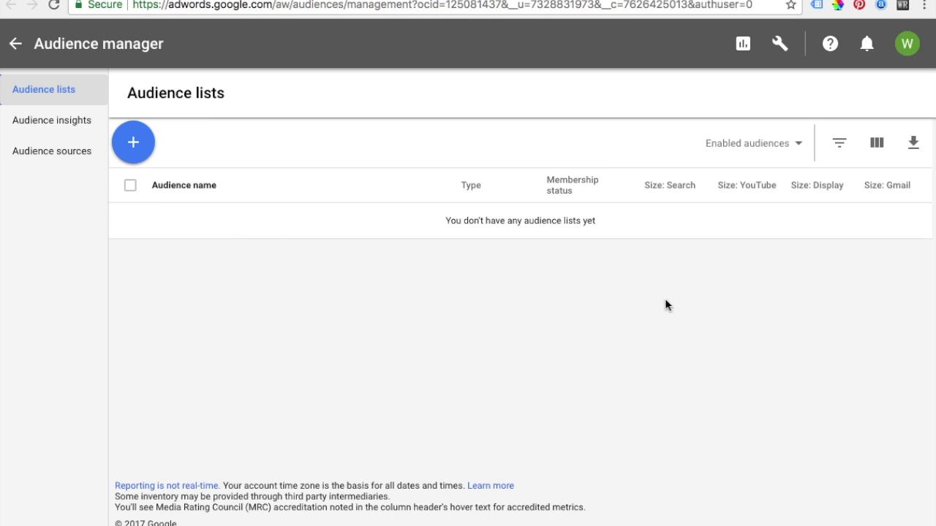
{"action": "left_click", "coordinate": [139, 151]}
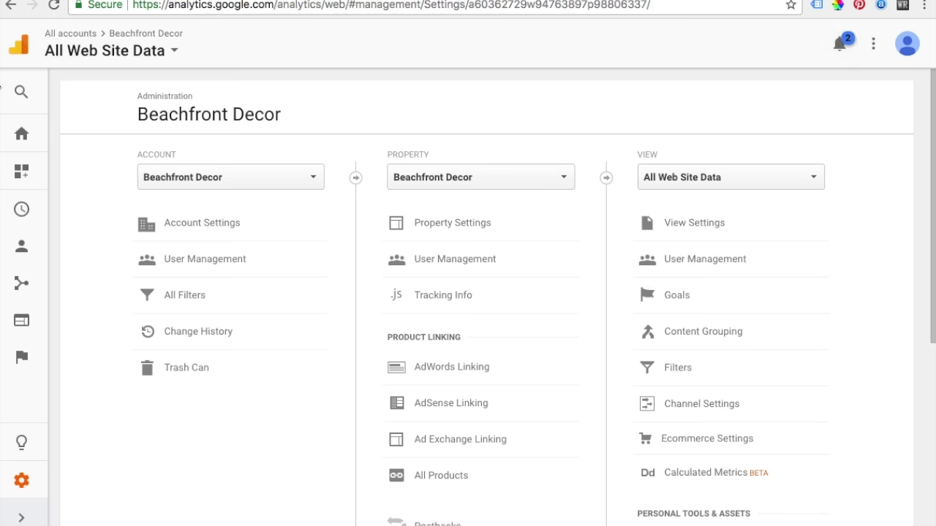
Switch to Google Analytics and open the audiences under the Beachfront Decor property's audience definitions in the administration settings
{"action": "left_click", "coordinate": [21, 482]}
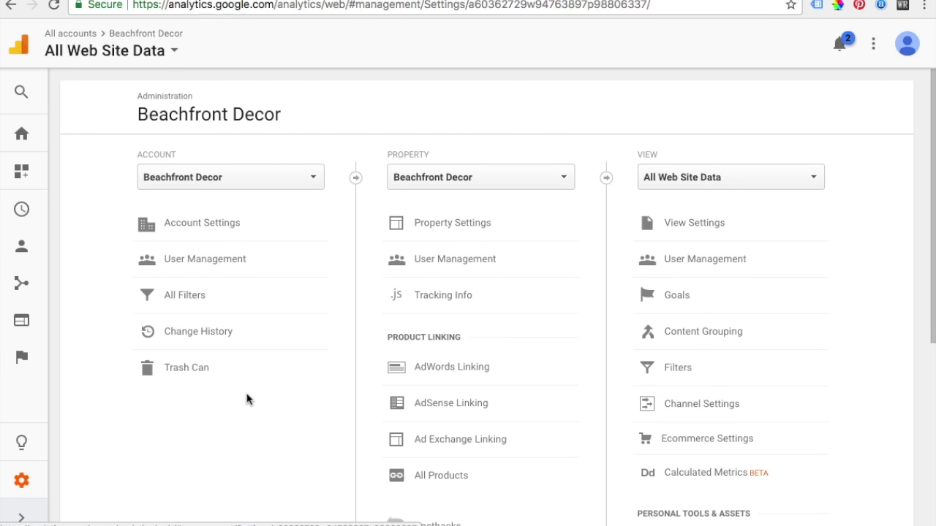
{"action": "scroll", "coordinate": [287, 424], "scroll_direction": "down", "scroll_amount": 3}
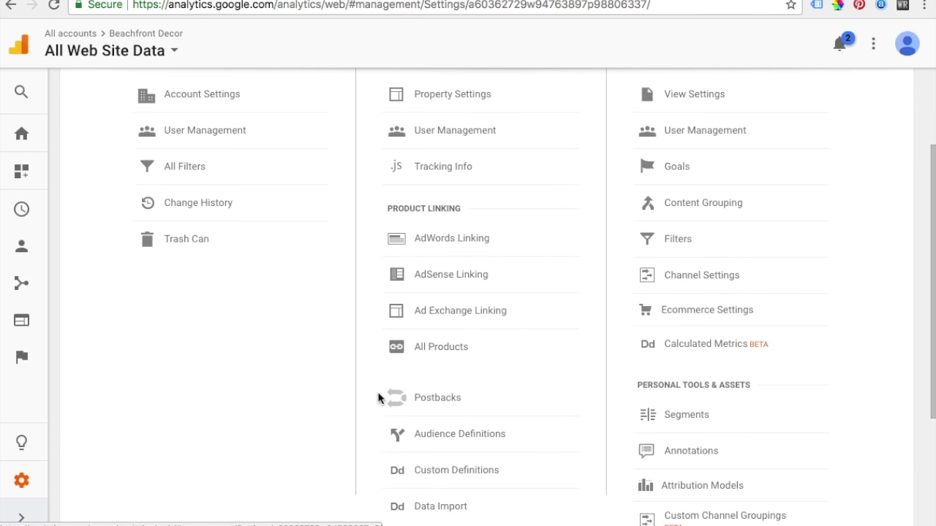
{"action": "left_click", "coordinate": [461, 436]}
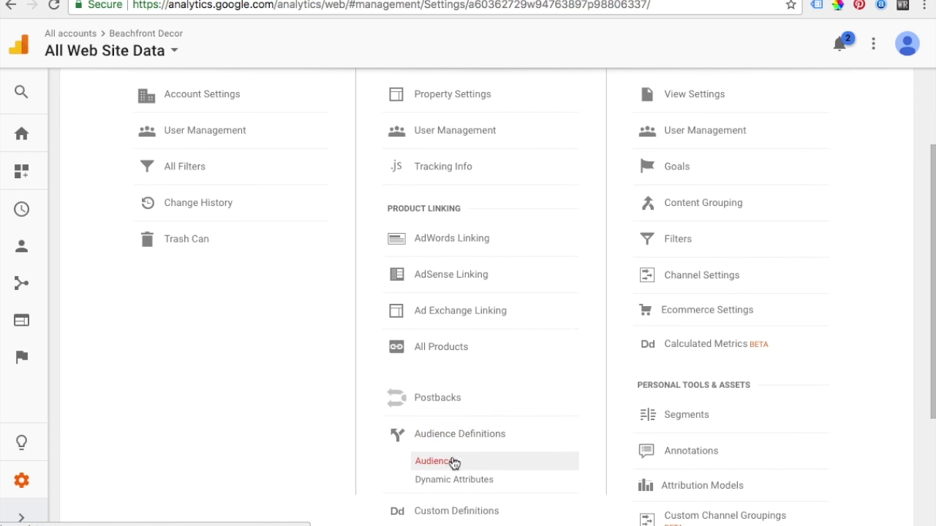
{"action": "left_click", "coordinate": [451, 462]}
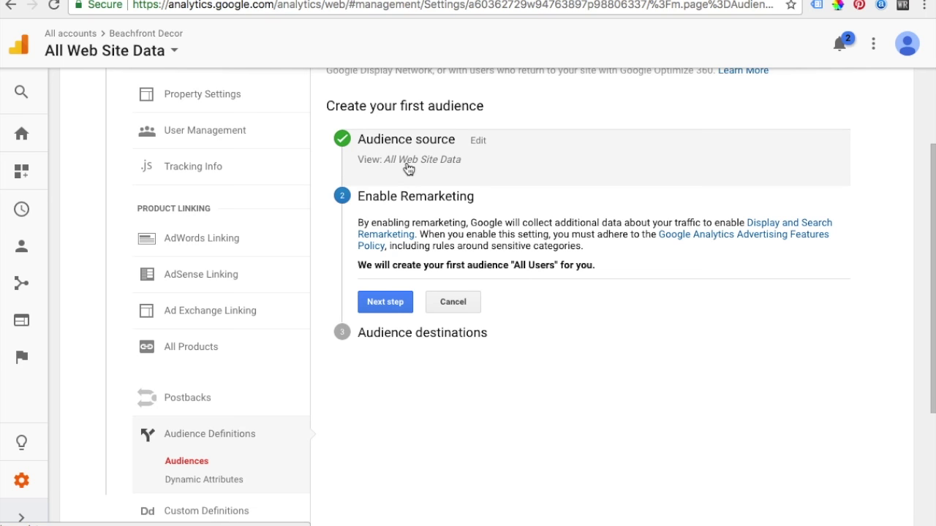
Enable remarketing with the All Users audience, using the linked AdWords account and the Beachfront Decor Analytics property as destinations
{"action": "scroll", "coordinate": [453, 201], "scroll_direction": "up", "scroll_amount": 1}
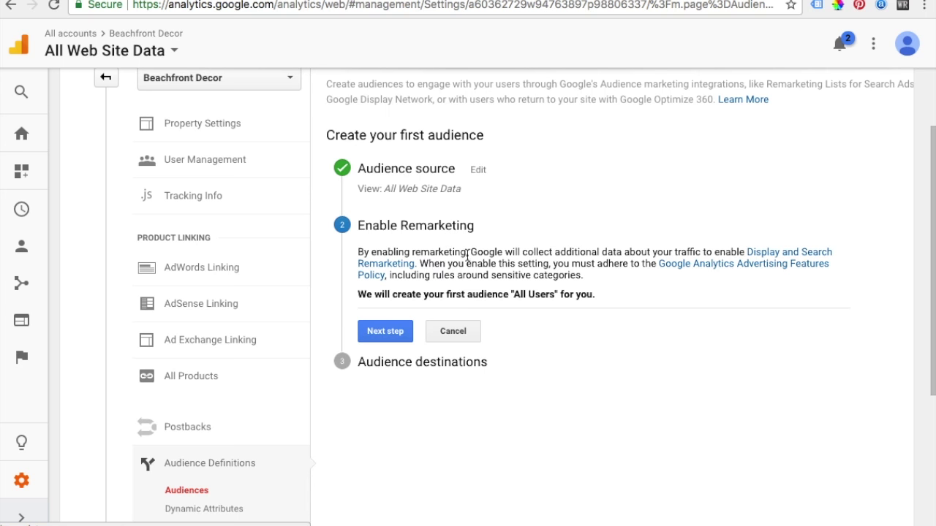
{"action": "left_click", "coordinate": [394, 332]}
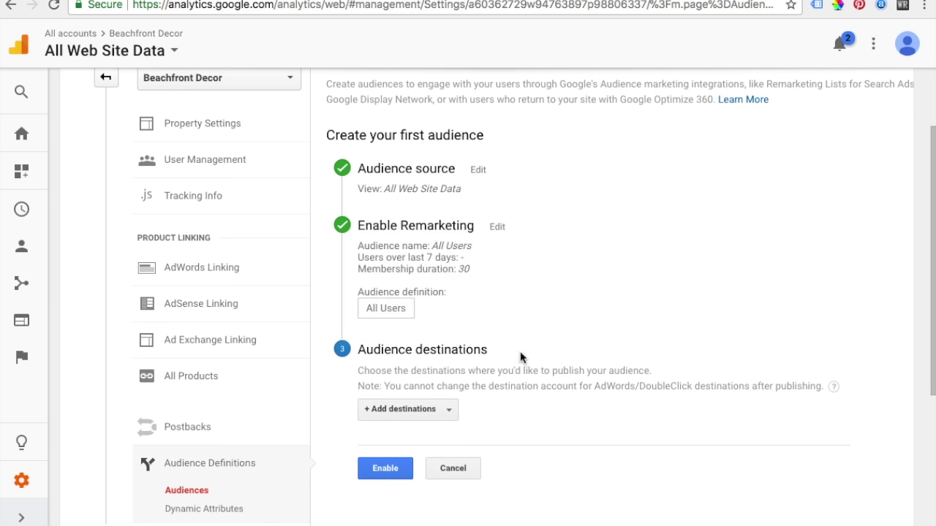
{"action": "scroll", "coordinate": [520, 358], "scroll_direction": "down", "scroll_amount": 1}
{"action": "left_click", "coordinate": [434, 366]}
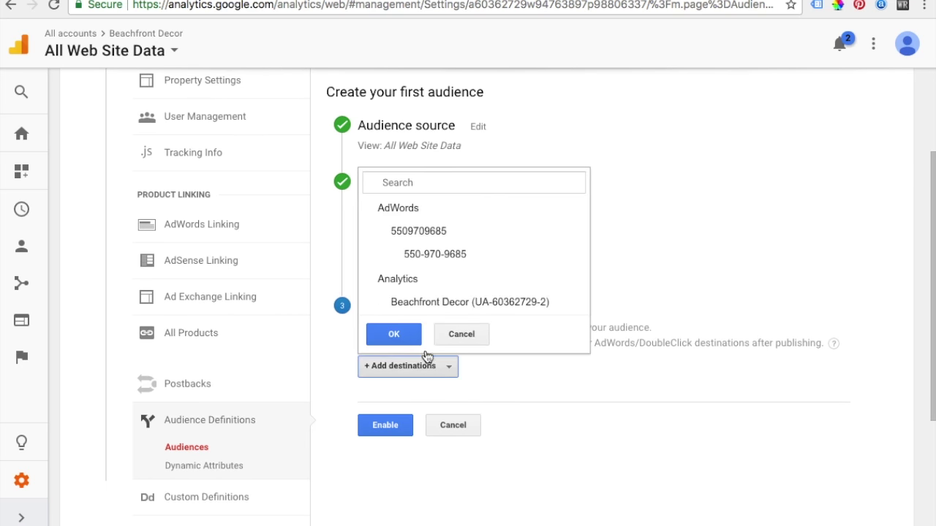
{"action": "left_click", "coordinate": [395, 255]}
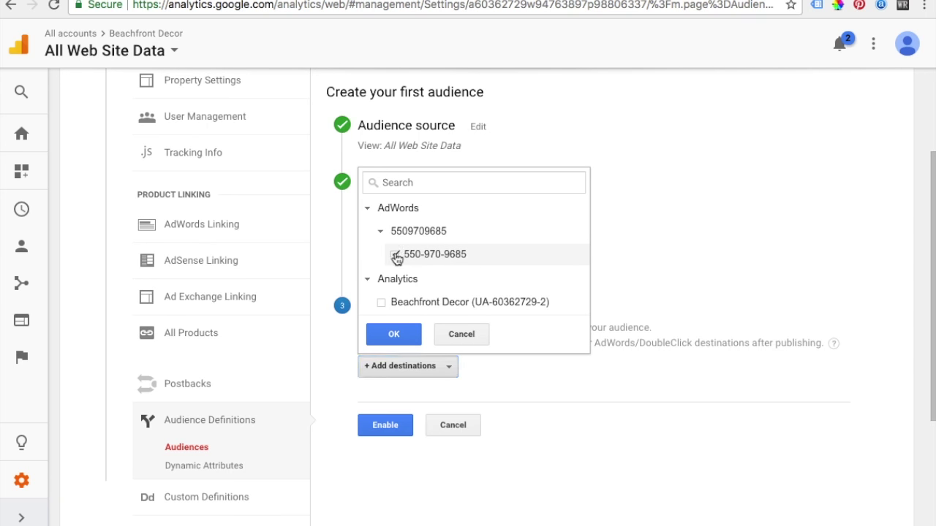
{"action": "left_click", "coordinate": [384, 306]}
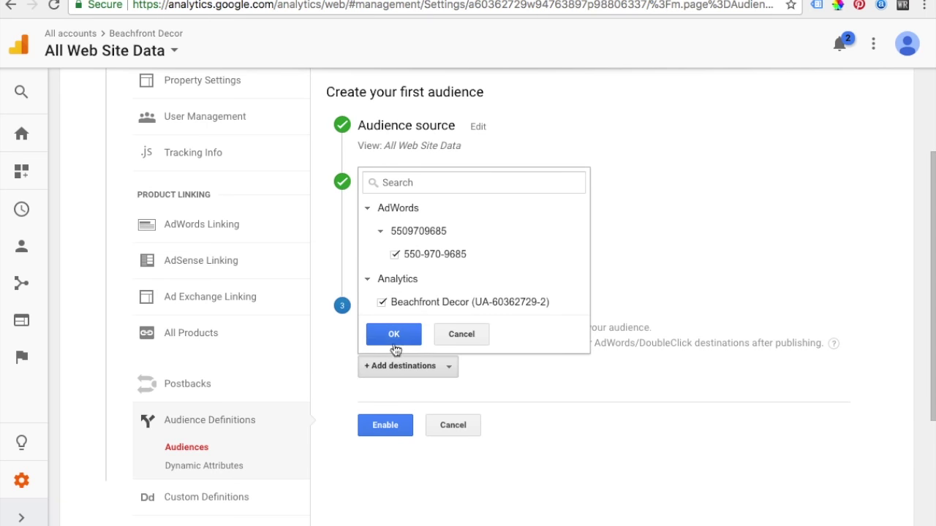
{"action": "left_click", "coordinate": [391, 341]}
{"action": "scroll", "coordinate": [569, 300], "scroll_direction": "down", "scroll_amount": 2}
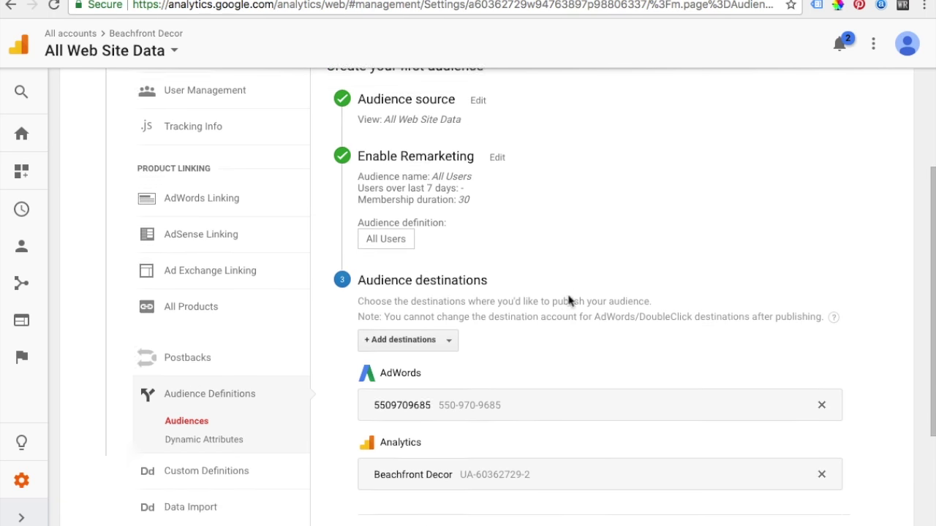
{"action": "scroll", "coordinate": [569, 301], "scroll_direction": "down", "scroll_amount": 2}
{"action": "left_click", "coordinate": [397, 418]}
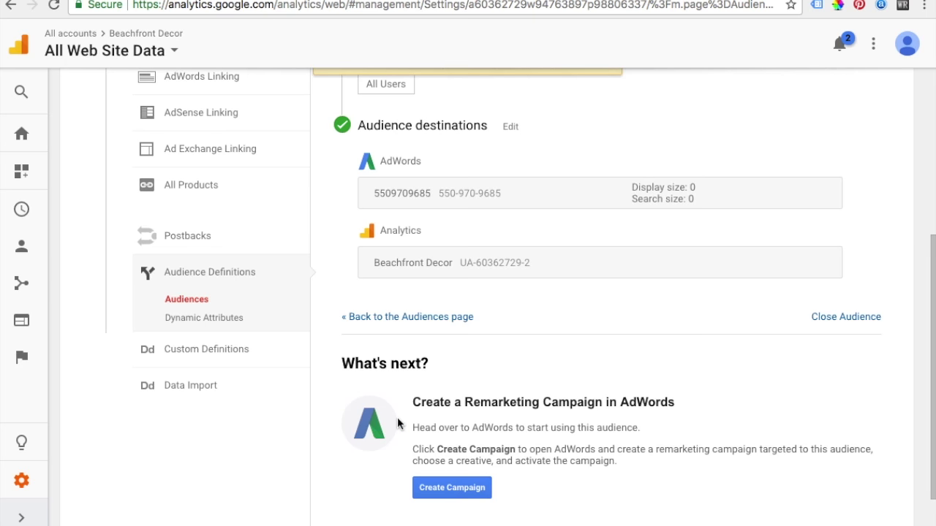
Return to the audience list and open the All Users audience to review its source, definition and destinations
{"action": "scroll", "coordinate": [600, 282], "scroll_direction": "up", "scroll_amount": 1}
{"action": "scroll", "coordinate": [604, 287], "scroll_direction": "down", "scroll_amount": 1}
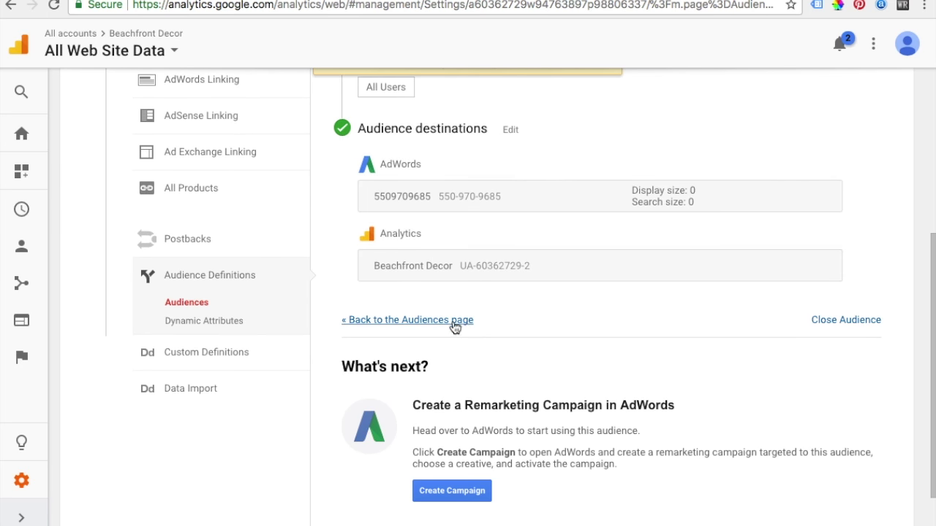
{"action": "left_click", "coordinate": [453, 322]}
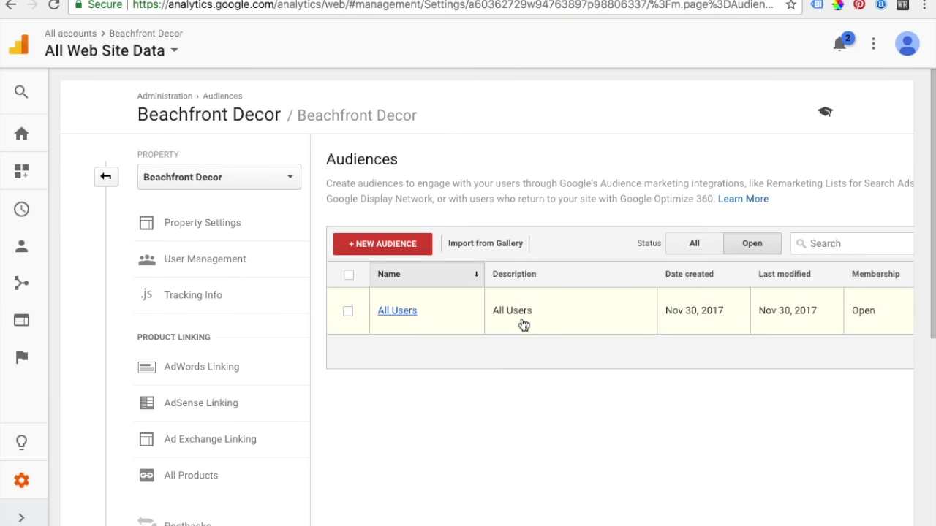
{"action": "left_click", "coordinate": [395, 310]}
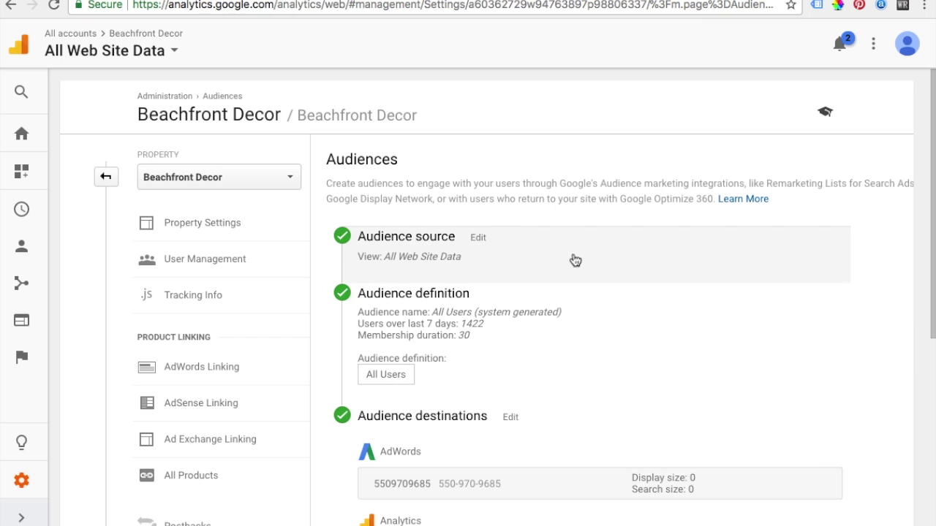
Go back to the property's audience list and start a new audience based on the recommended Smart List
{"action": "left_click", "coordinate": [107, 179]}
{"action": "scroll", "coordinate": [468, 292], "scroll_direction": "down", "scroll_amount": 3}
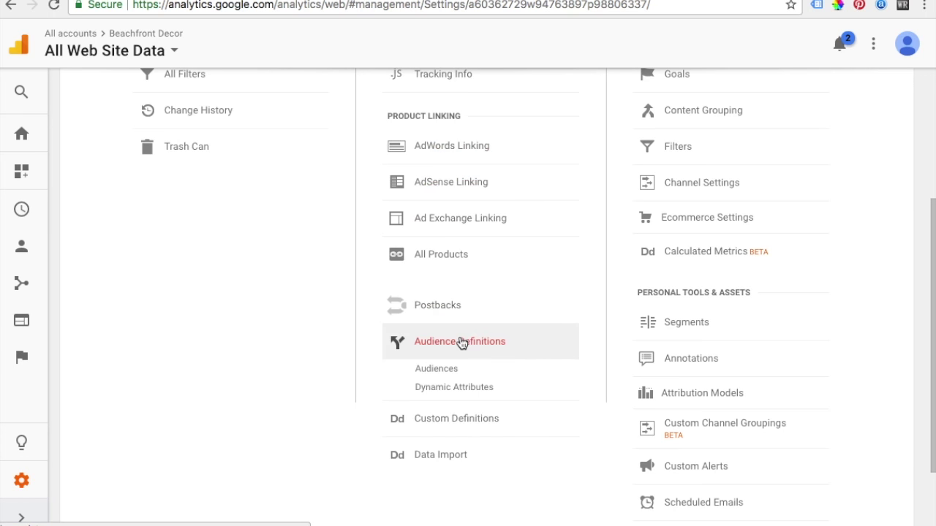
{"action": "left_click", "coordinate": [469, 372]}
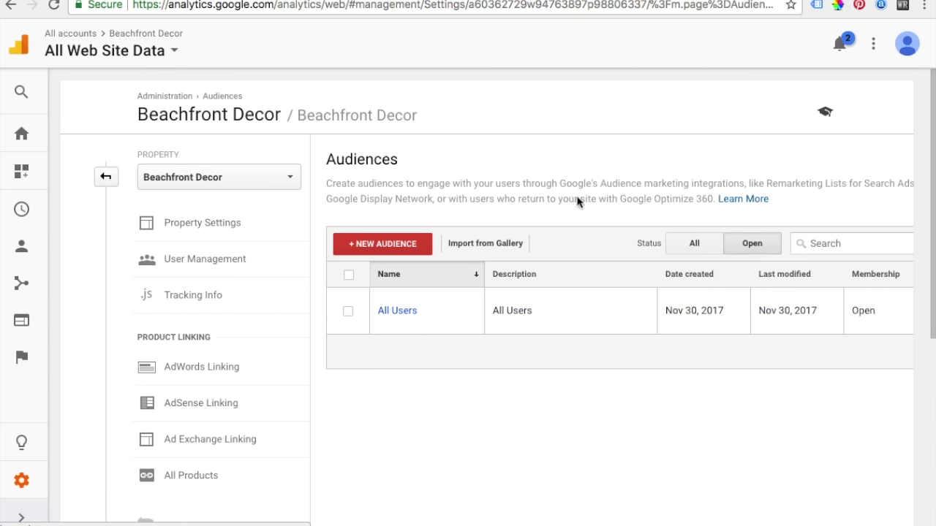
{"action": "left_click", "coordinate": [383, 246]}
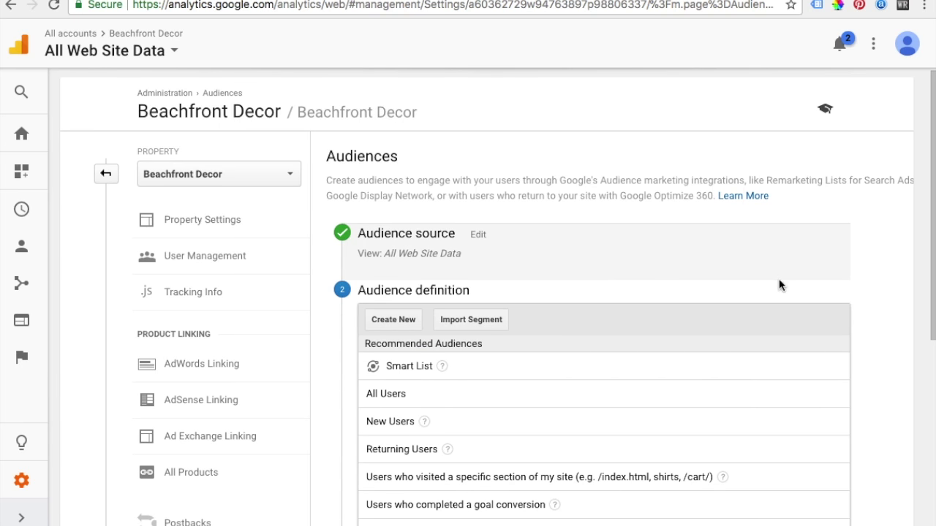
{"action": "scroll", "coordinate": [854, 288], "scroll_direction": "down", "scroll_amount": 2}
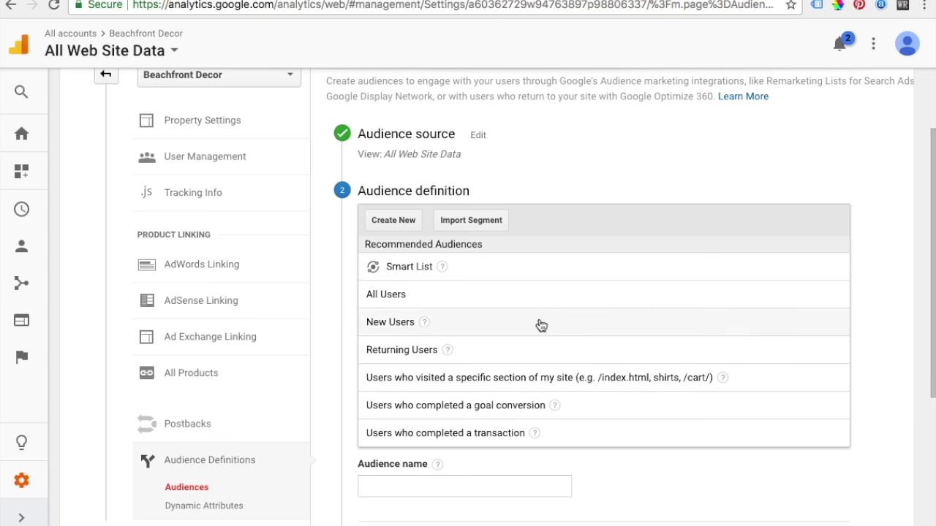
{"action": "left_click", "coordinate": [522, 276]}
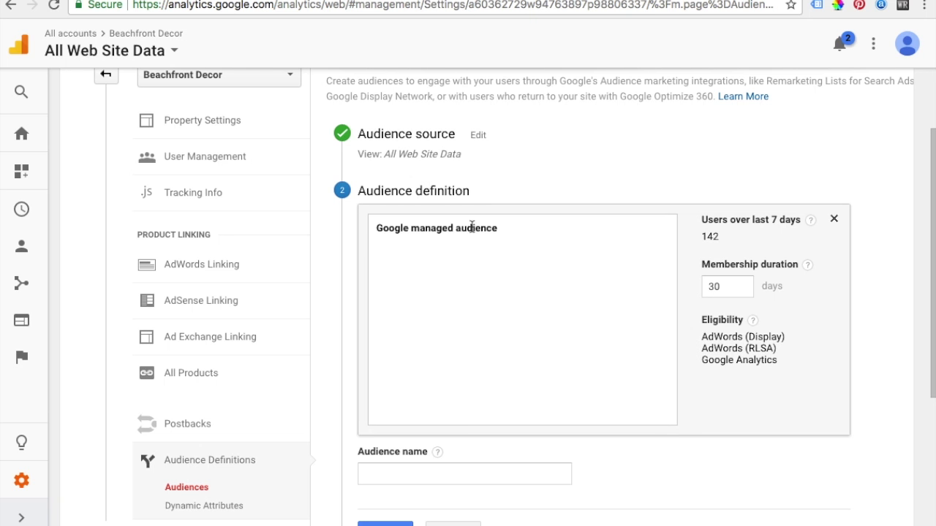
Name the Google managed audience "Google Smart List - 30 Days" and complete its definition
{"action": "left_click_drag", "start_coordinate": [717, 236], "coordinate": [704, 233]}
{"action": "scroll", "coordinate": [880, 372], "scroll_direction": "down", "scroll_amount": 1}
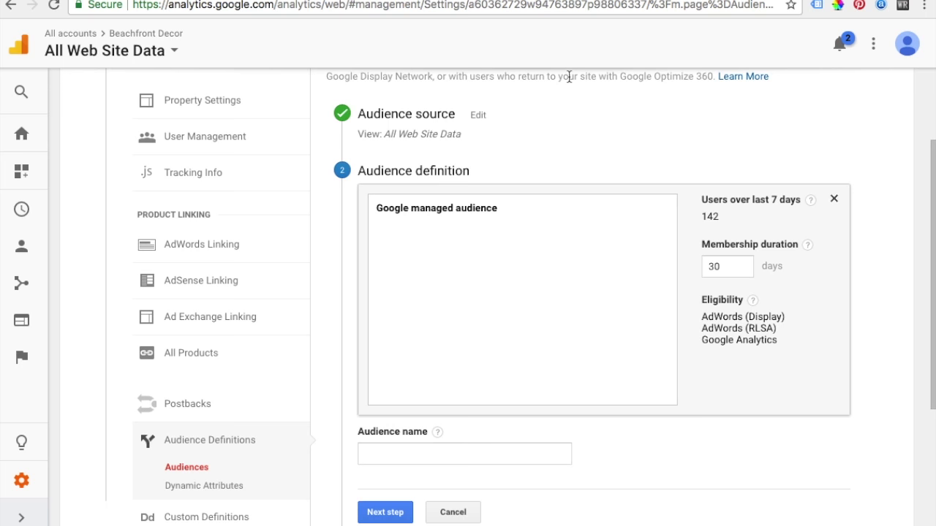
{"action": "left_click", "coordinate": [431, 455]}
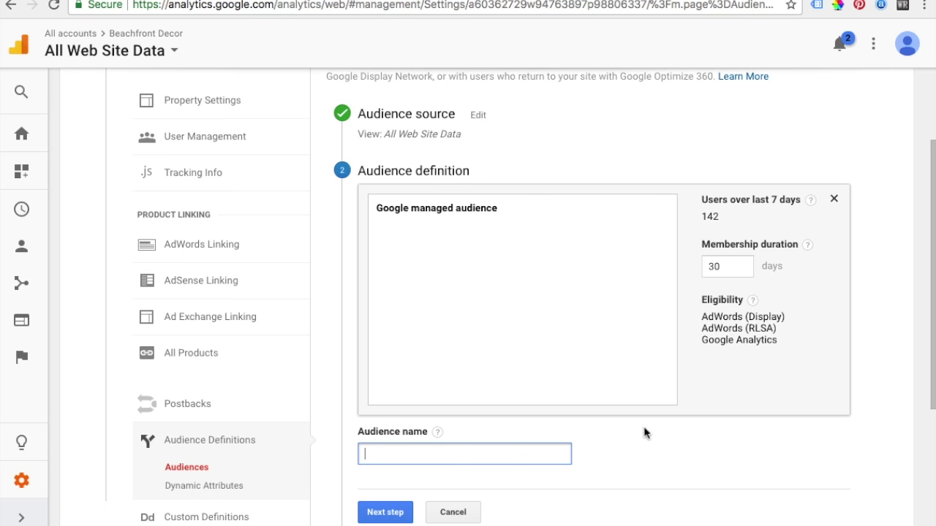
{"action": "type", "text": "Google Smart List - 30 Days"}
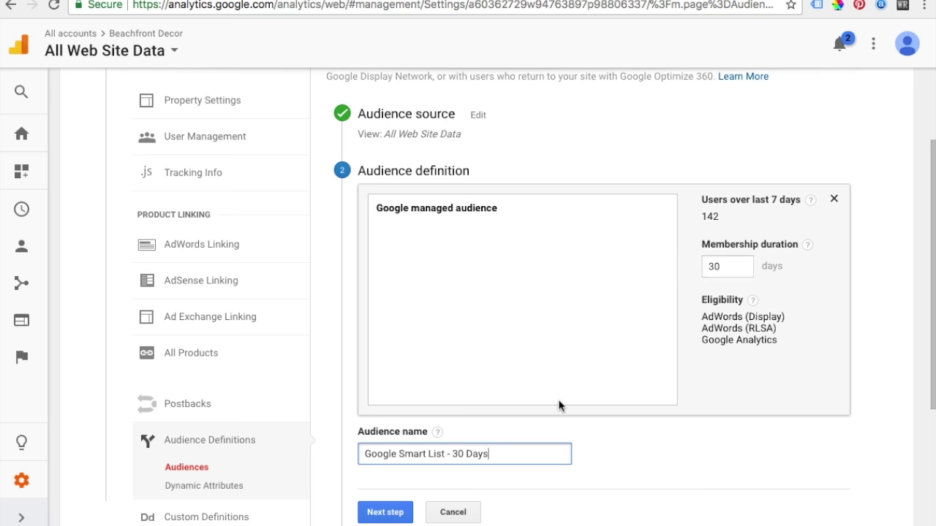
{"action": "left_click", "coordinate": [386, 513]}
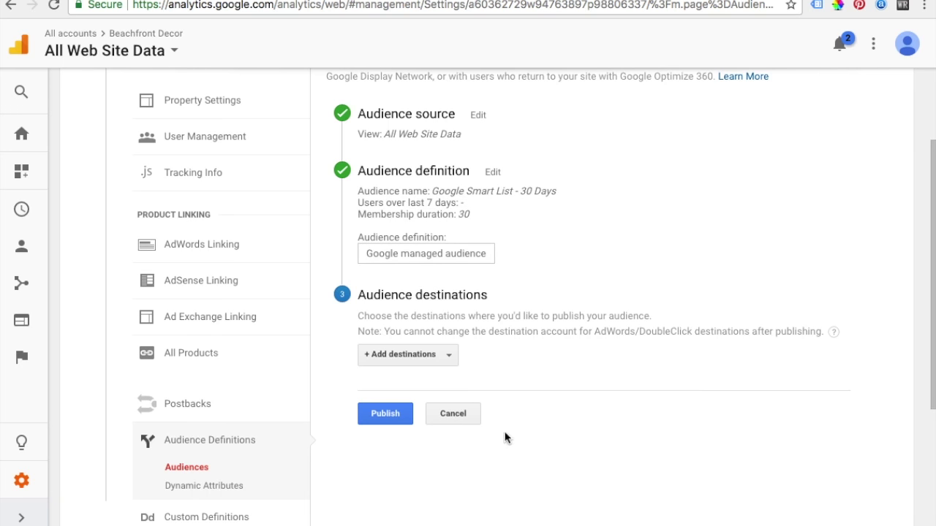
Publish the smart list audience to the linked AdWords account and the Beachfront Decor Analytics property
{"action": "left_click", "coordinate": [388, 355]}
{"action": "left_click", "coordinate": [395, 243]}
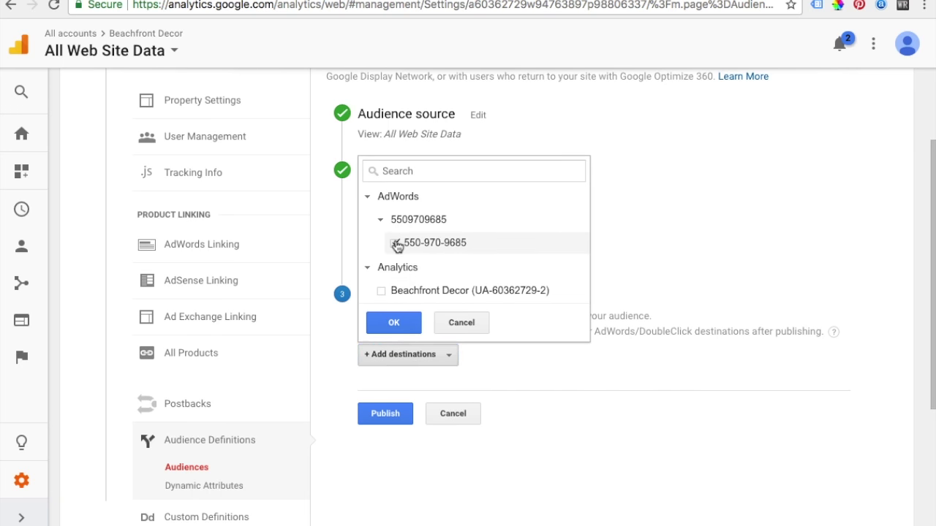
{"action": "left_click", "coordinate": [381, 291]}
{"action": "left_click", "coordinate": [393, 322]}
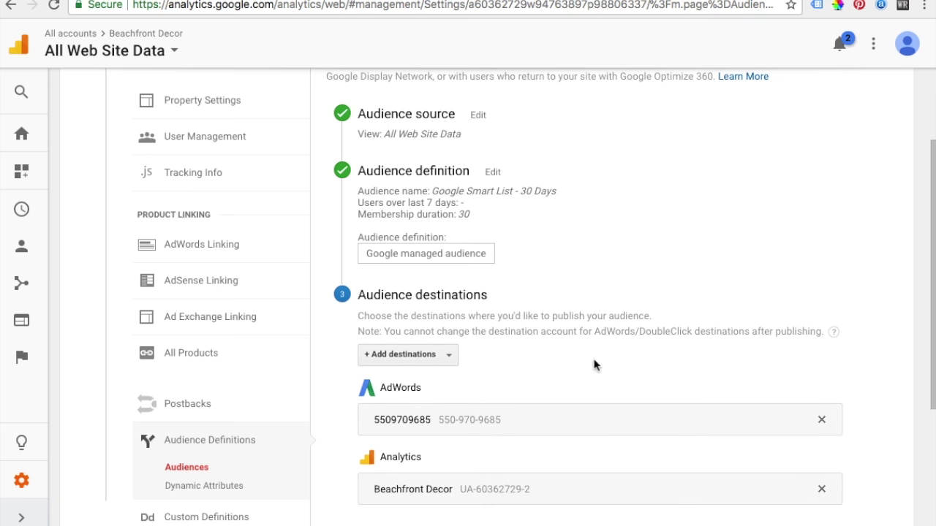
{"action": "scroll", "coordinate": [593, 320], "scroll_direction": "down", "scroll_amount": 3}
{"action": "left_click", "coordinate": [385, 341]}
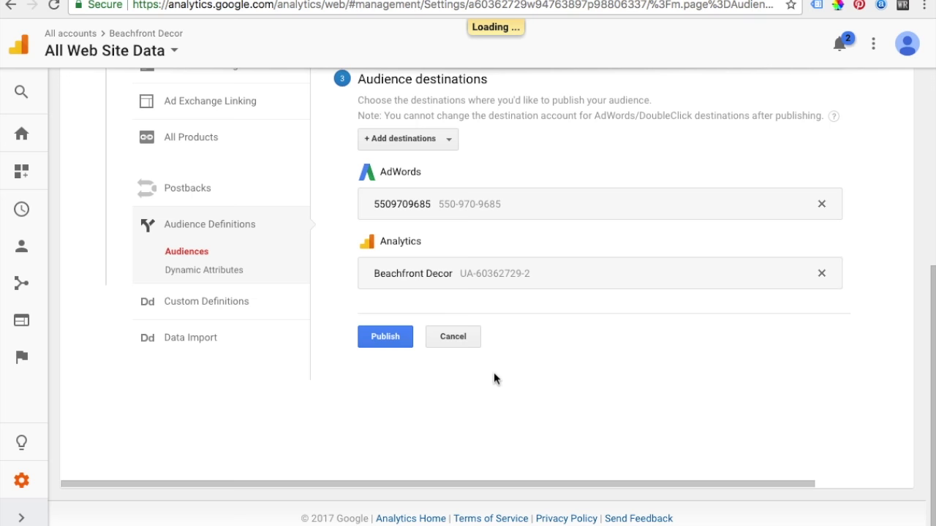
{"action": "scroll", "coordinate": [656, 290], "scroll_direction": "up", "scroll_amount": 2}
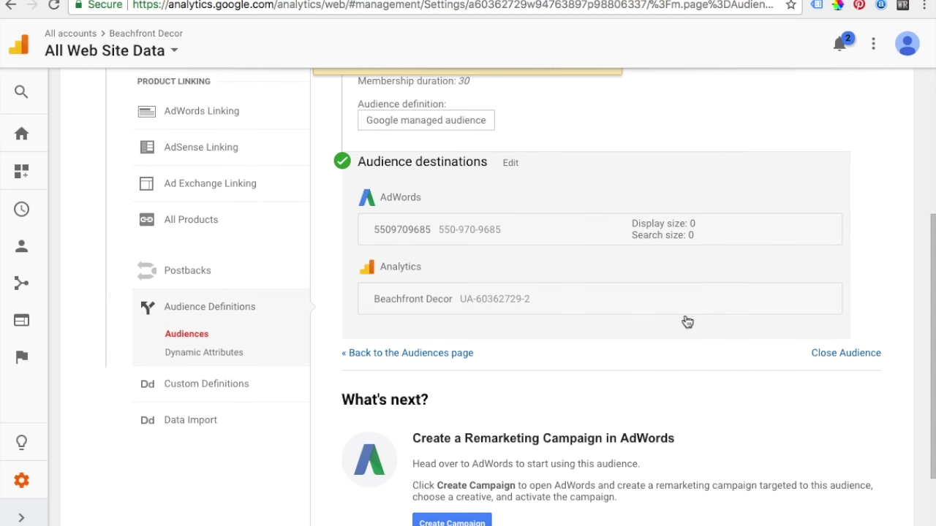
{"action": "scroll", "coordinate": [726, 329], "scroll_direction": "down", "scroll_amount": 3}
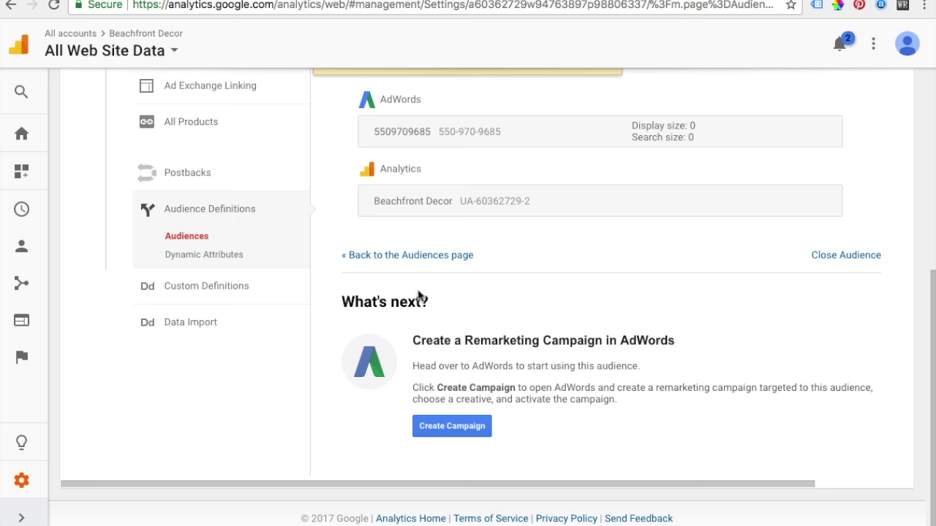
Return to the audience list and start another audience based on the recommended New Users definition
{"action": "left_click", "coordinate": [360, 258]}
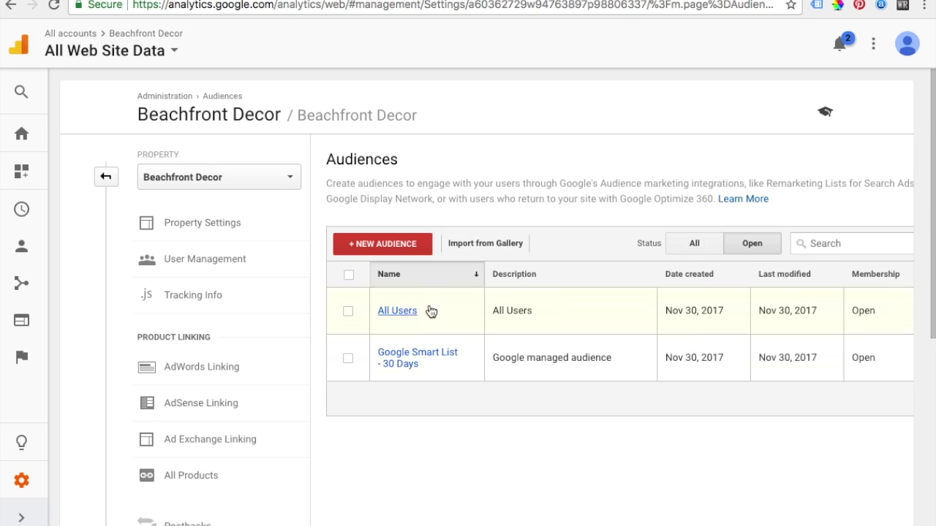
{"action": "left_click", "coordinate": [375, 252]}
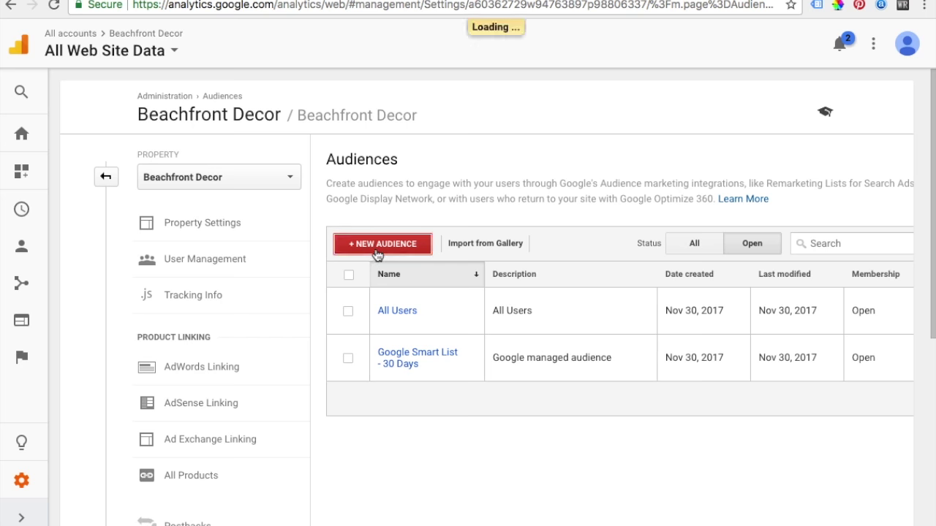
{"action": "scroll", "coordinate": [796, 290], "scroll_direction": "down", "scroll_amount": 2}
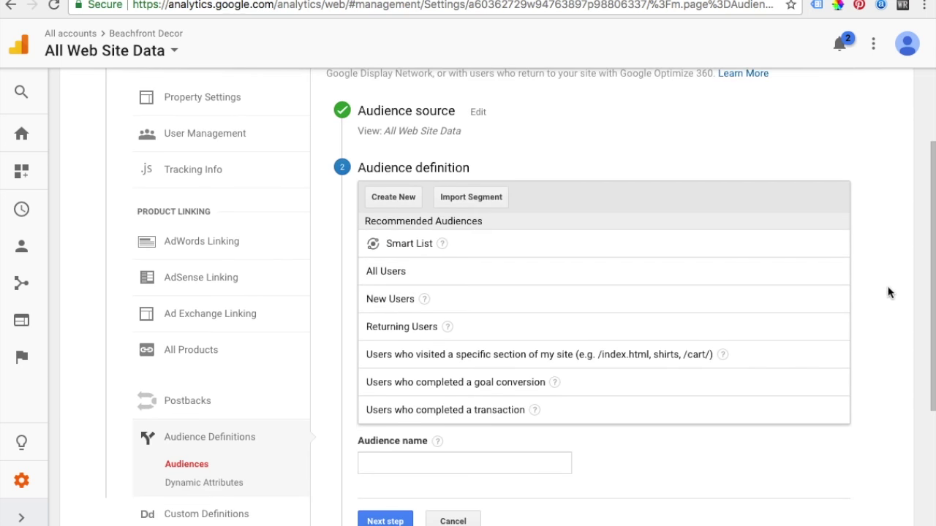
{"action": "left_click", "coordinate": [502, 307]}
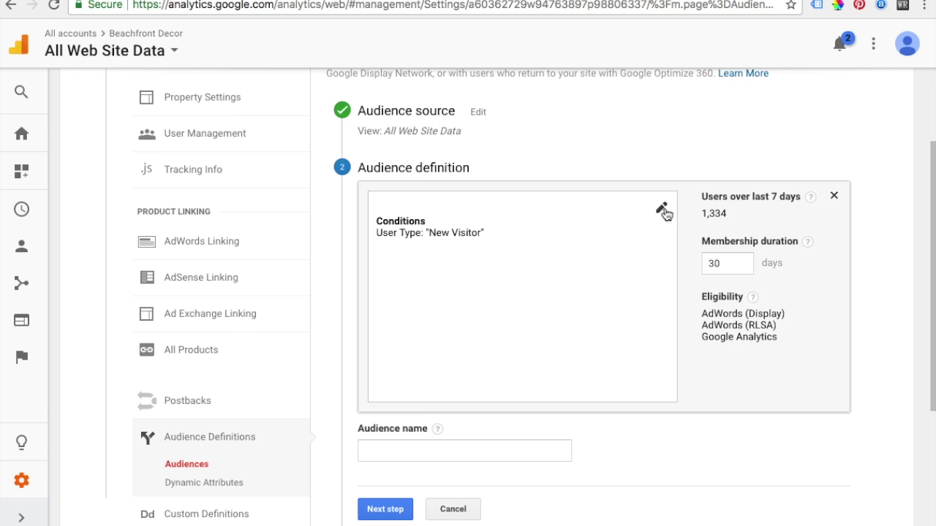
Name the new-user audience "New Visitors - 30 Day" and complete its definition
{"action": "left_click", "coordinate": [742, 265]}
{"action": "left_click", "coordinate": [389, 449]}
{"action": "type", "text": "New Visitors"}
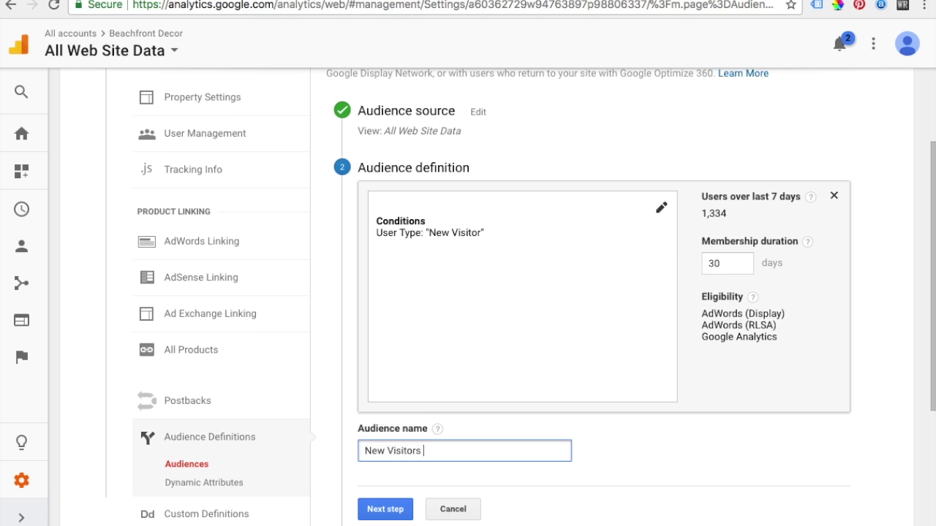
{"action": "type", "text": " - 30 Day"}
{"action": "left_click", "coordinate": [381, 510]}
Add the linked AdWords account and the Beachfront Decor Analytics property as destinations and publish the new visitors audience
{"action": "left_click", "coordinate": [424, 353]}
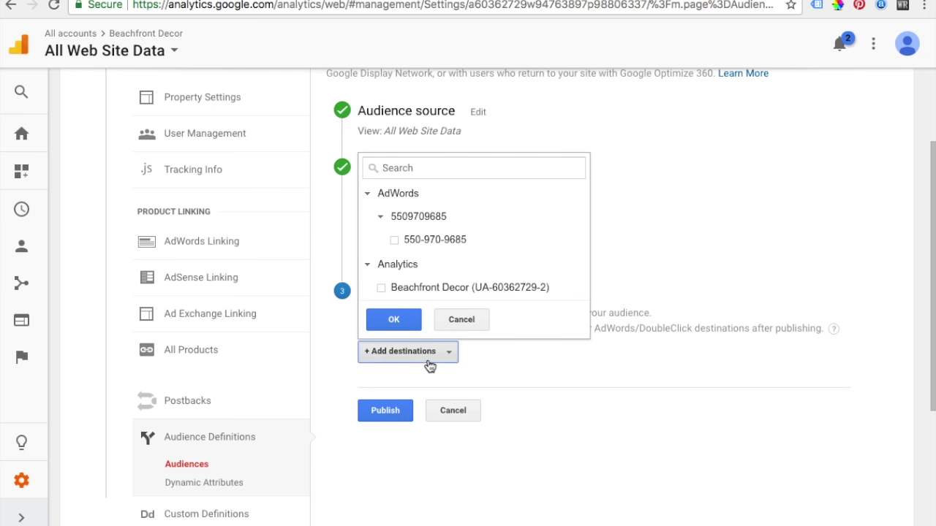
{"action": "left_click", "coordinate": [393, 241]}
{"action": "left_click", "coordinate": [381, 288]}
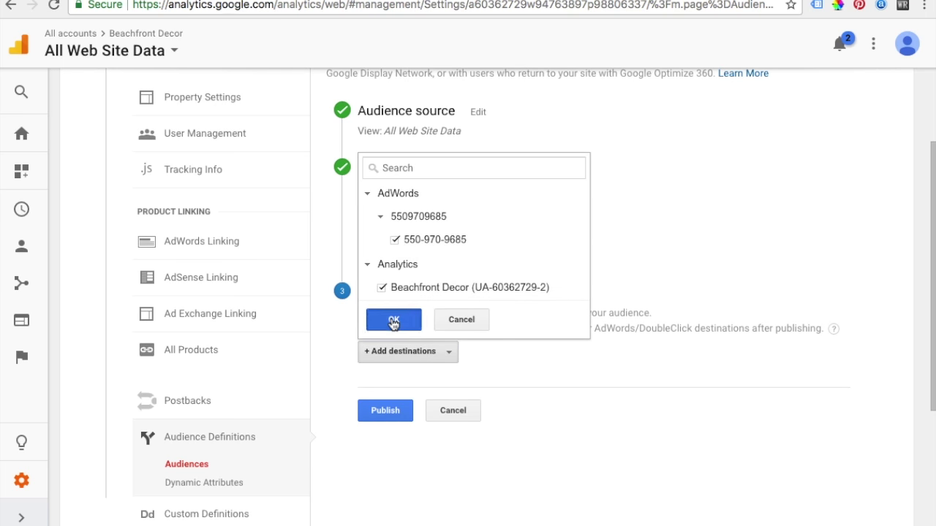
{"action": "left_click", "coordinate": [393, 319]}
{"action": "scroll", "coordinate": [422, 412], "scroll_direction": "down", "scroll_amount": 3}
{"action": "left_click", "coordinate": [402, 339]}
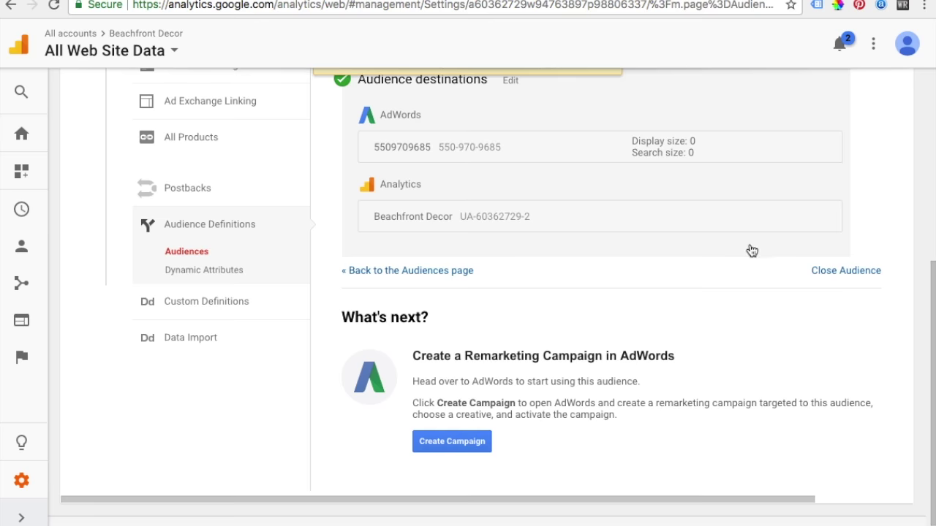
Return to the audience list and start an audience based on users who visited a specific section of the site
{"action": "scroll", "coordinate": [750, 251], "scroll_direction": "up", "scroll_amount": 5}
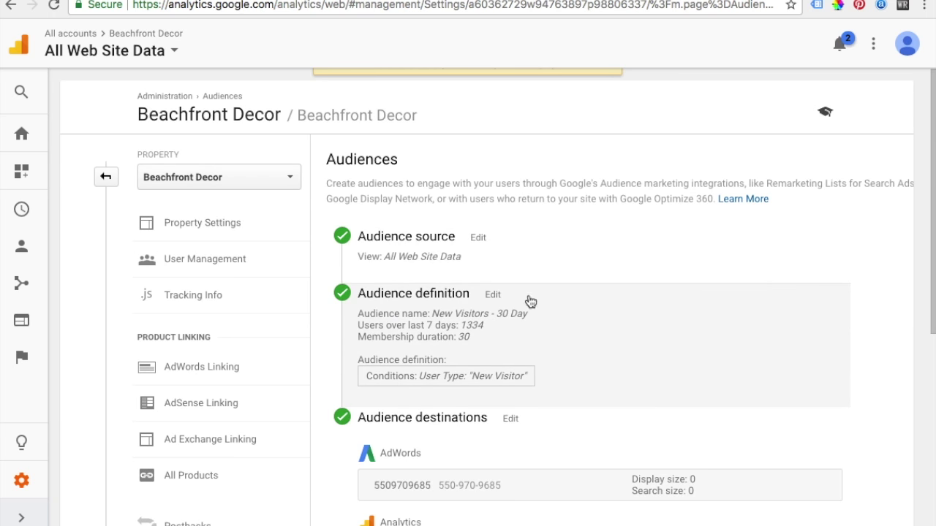
{"action": "scroll", "coordinate": [524, 307], "scroll_direction": "down", "scroll_amount": 5}
{"action": "left_click", "coordinate": [420, 258]}
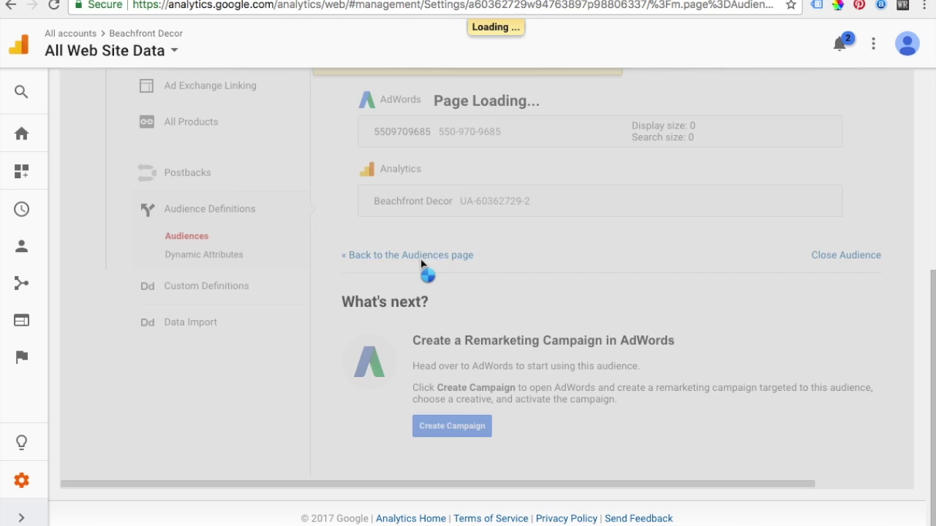
{"action": "scroll", "coordinate": [514, 250], "scroll_direction": "up", "scroll_amount": 5}
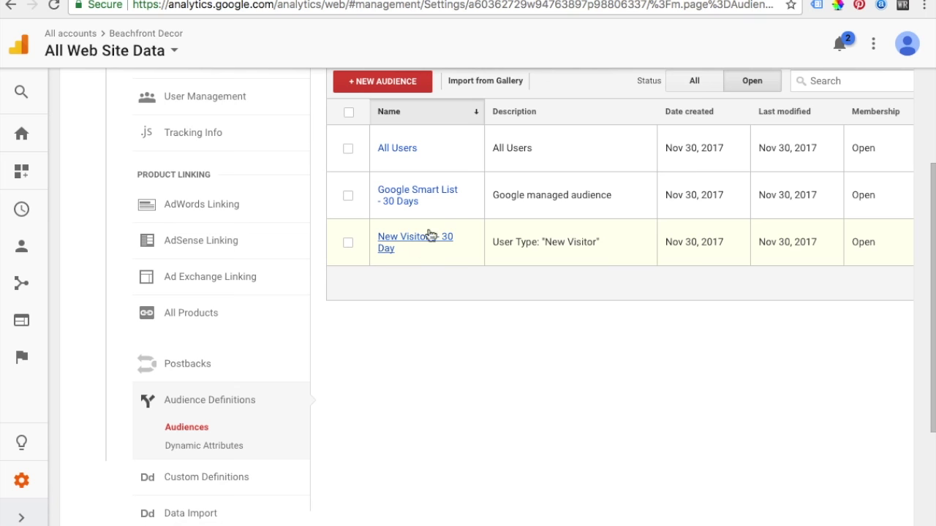
{"action": "scroll", "coordinate": [479, 261], "scroll_direction": "up", "scroll_amount": 1}
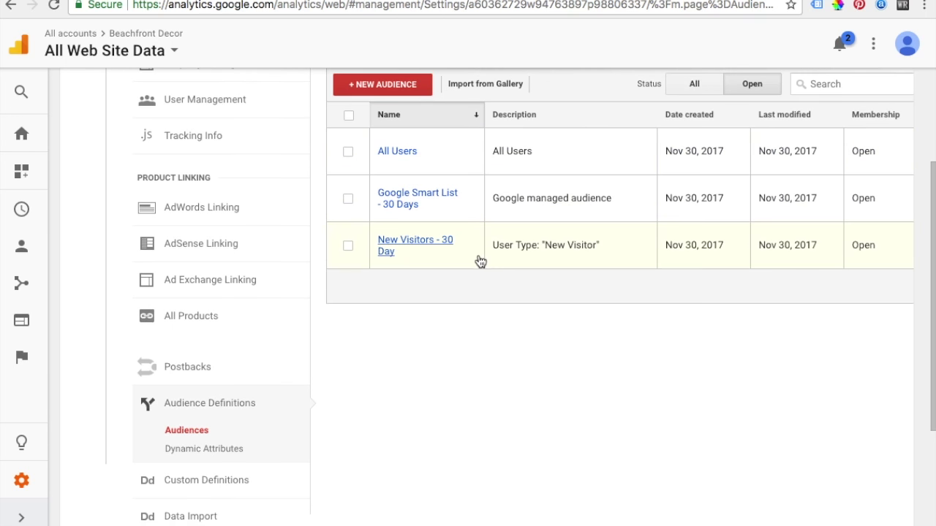
{"action": "left_click", "coordinate": [363, 87]}
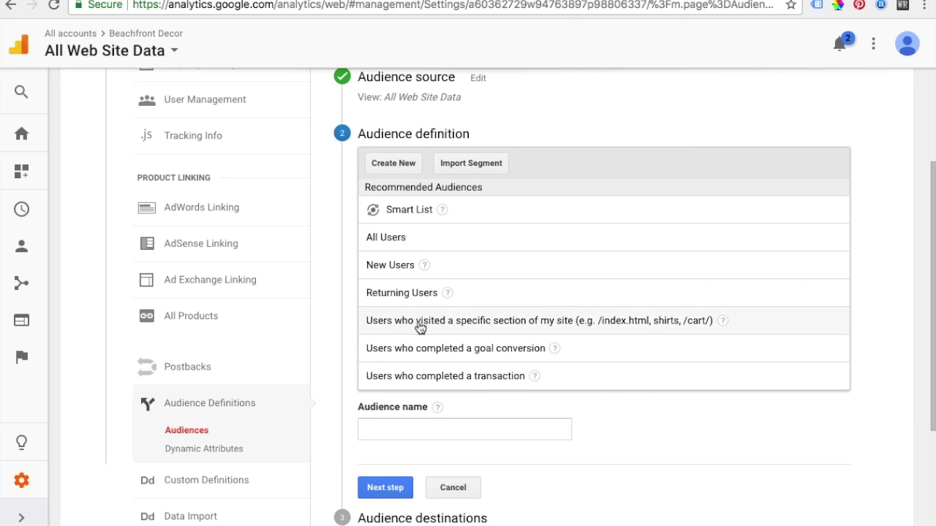
{"action": "left_click", "coordinate": [514, 326]}
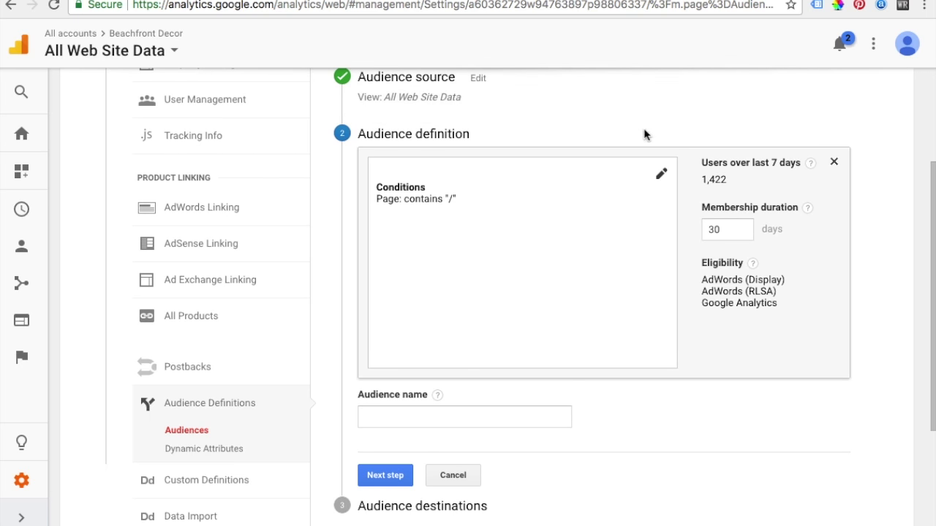
Set the audience's page condition to contain "/bedding" and apply it
{"action": "left_click", "coordinate": [661, 174]}
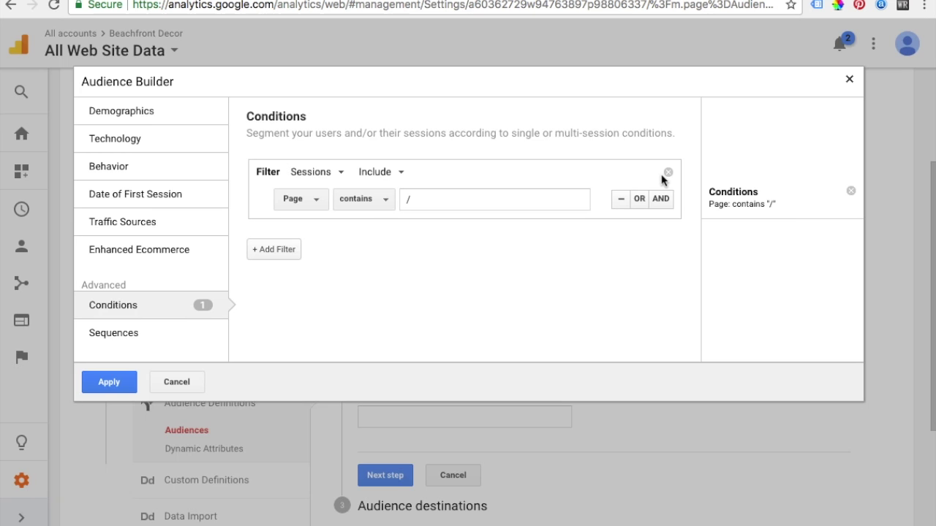
{"action": "left_click", "coordinate": [430, 199]}
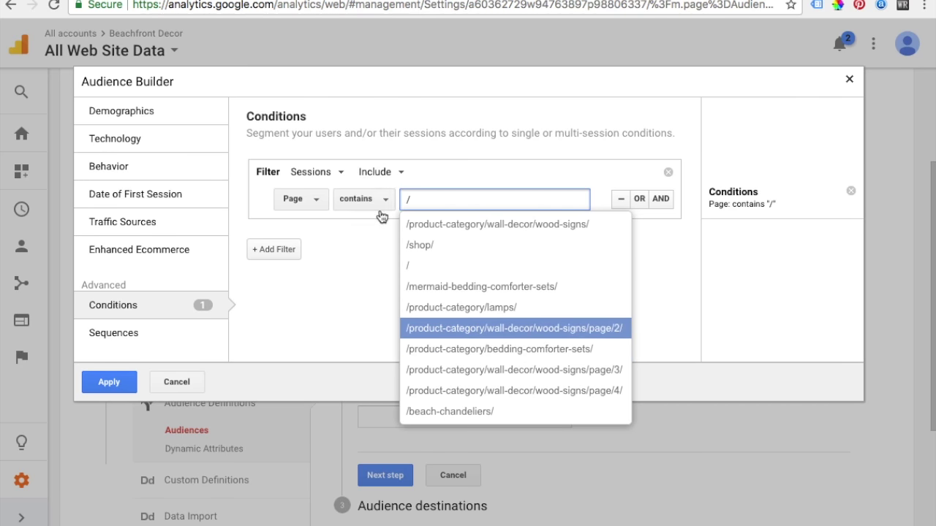
{"action": "type", "text": "bedding"}
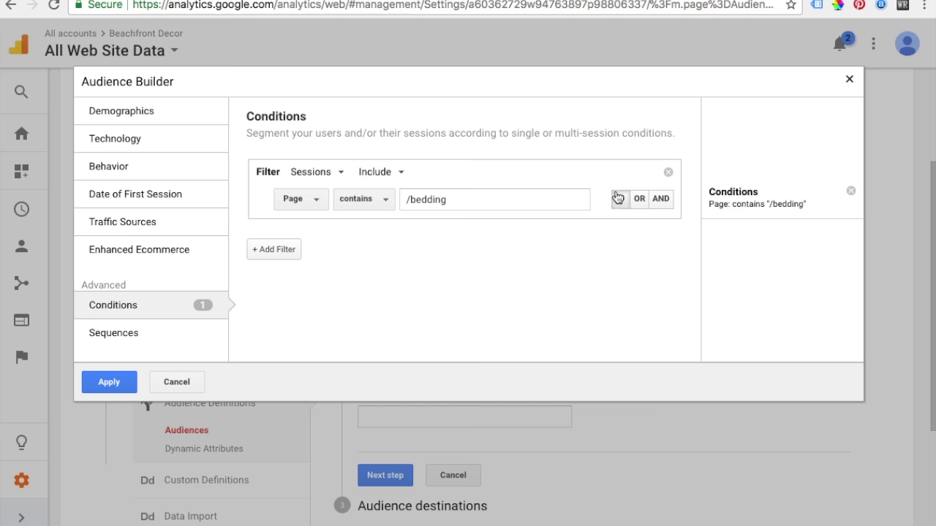
{"action": "left_click", "coordinate": [117, 381]}
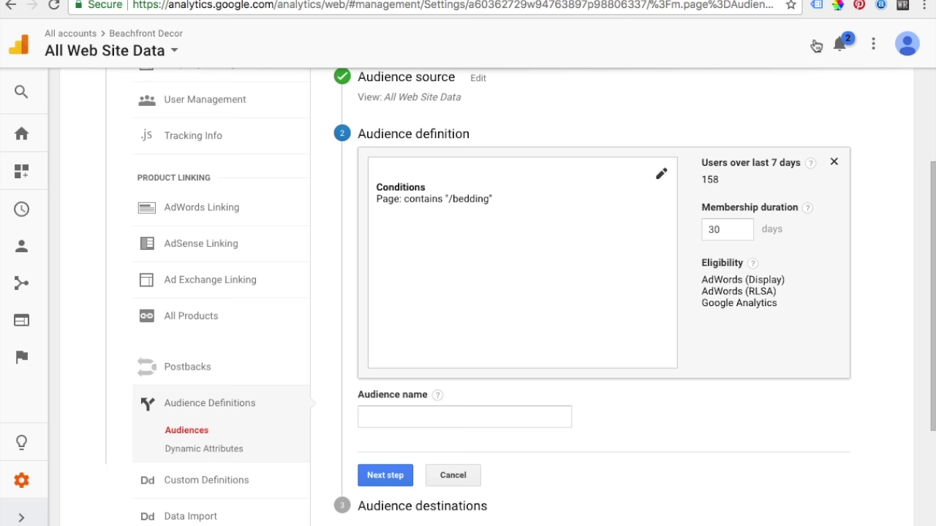
Switch to the Coastal Bedding and Beach Bedding Sets article on beachfrontdecor.com, look through it and copy its URL path
{"action": "key", "text": "ctrl+Tab"}
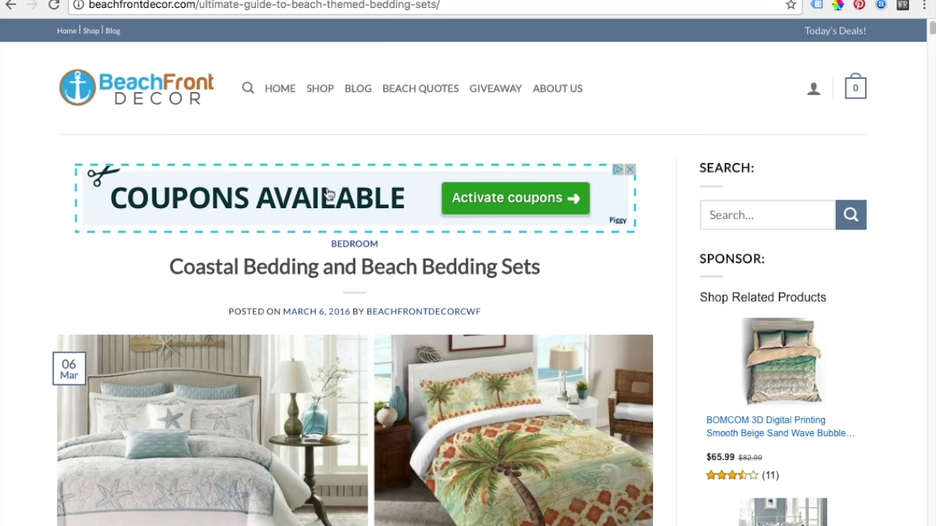
{"action": "scroll", "coordinate": [365, 197], "scroll_direction": "down", "scroll_amount": 2}
{"action": "scroll", "coordinate": [482, 196], "scroll_direction": "down", "scroll_amount": 6}
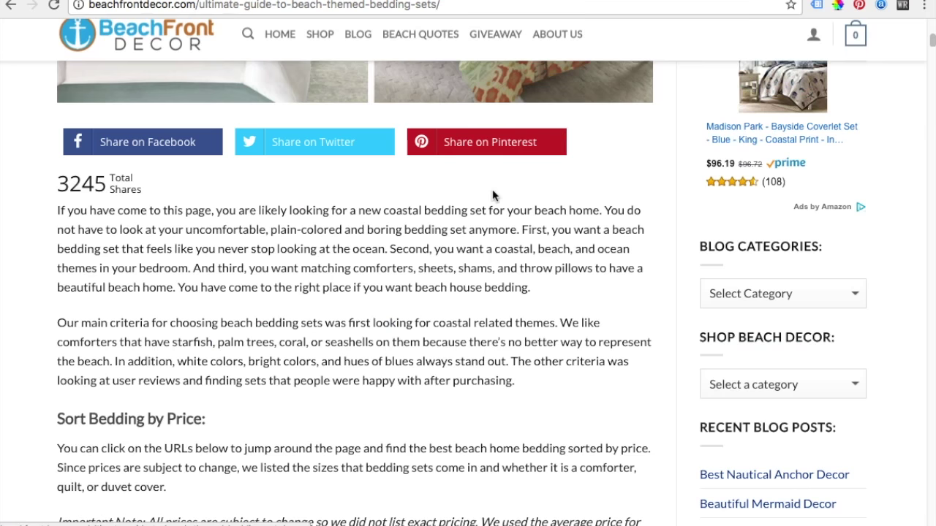
{"action": "scroll", "coordinate": [467, 228], "scroll_direction": "down", "scroll_amount": 3}
{"action": "scroll", "coordinate": [468, 219], "scroll_direction": "up", "scroll_amount": 10}
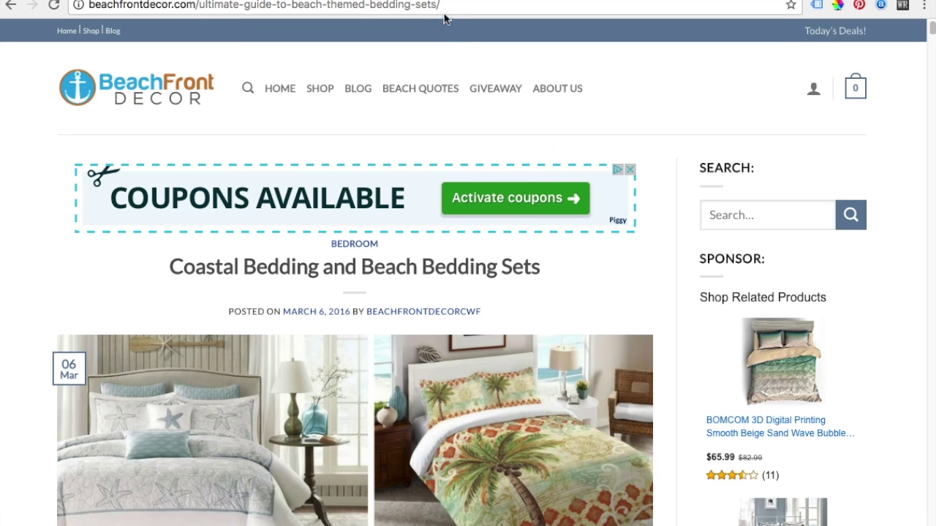
{"action": "left_click_drag", "start_coordinate": [441, 6], "coordinate": [198, 5]}
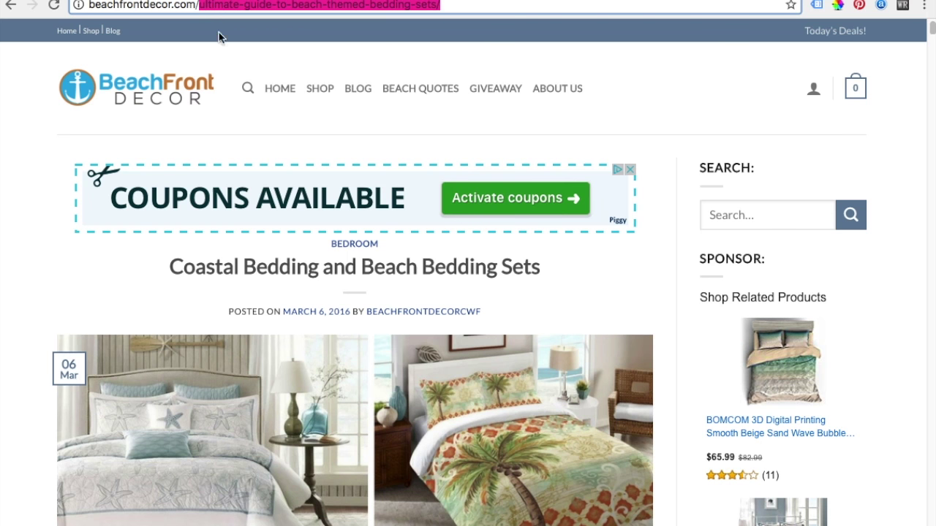
{"action": "type", "text": "chfrontdecor.com/c"}
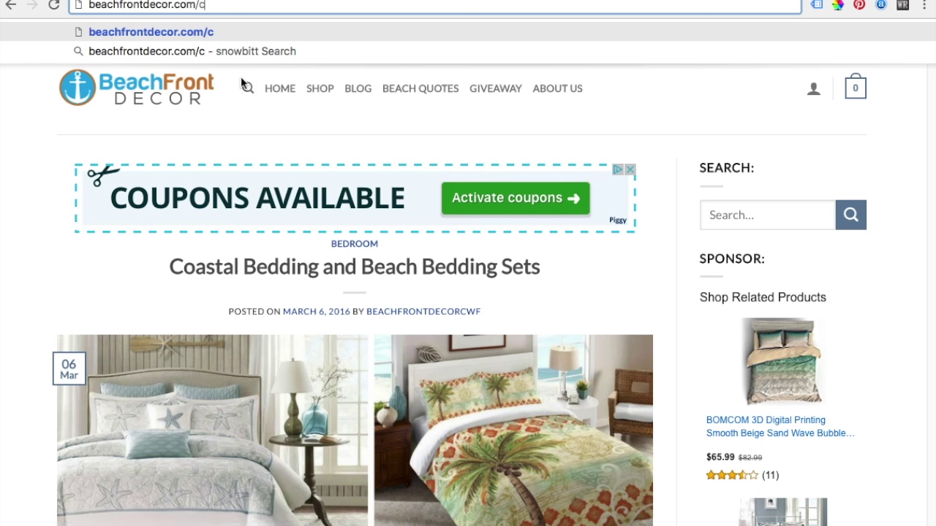
{"action": "key", "text": "ctrl+z"}
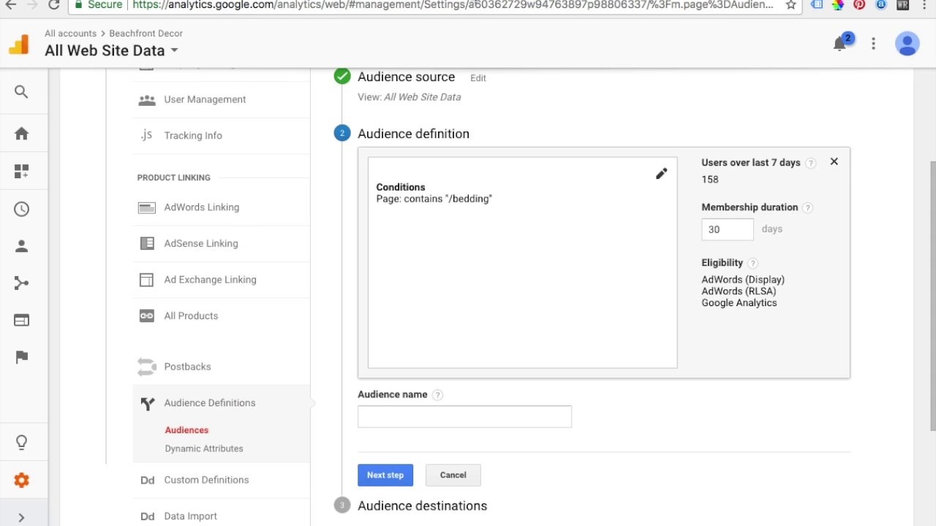
Back in Google Analytics, change the audience's page condition to contain "/ultimate-guide-to-beach-themed-bedding-sets/" and apply it
{"action": "left_click", "coordinate": [661, 173]}
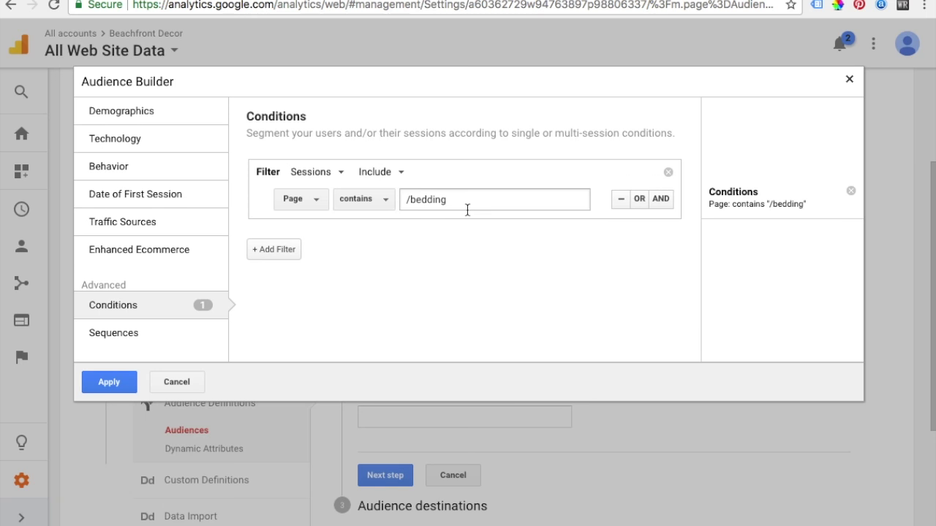
{"action": "left_click_drag", "start_coordinate": [466, 207], "coordinate": [406, 198]}
{"action": "key", "text": "BackSpace"}
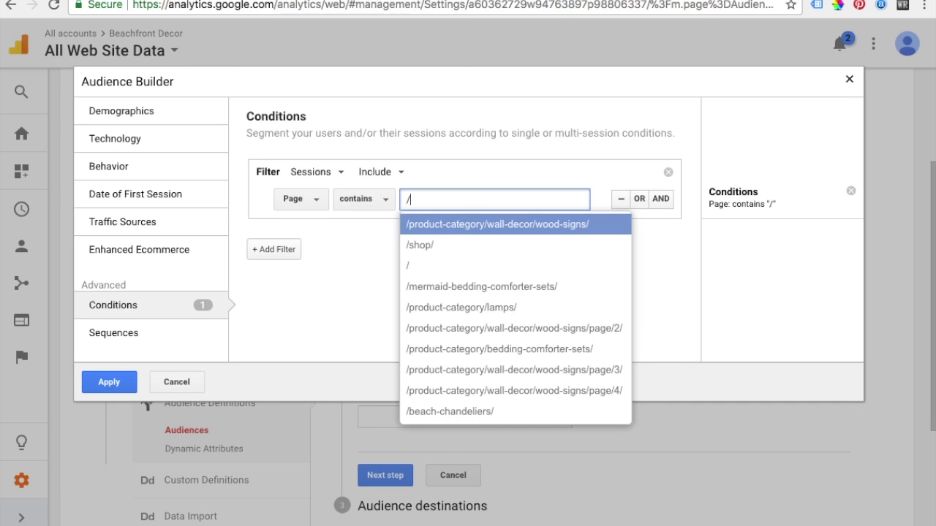
{"action": "type", "text": "/ultimate-guide-to-beach-themed-bedding-sets/"}
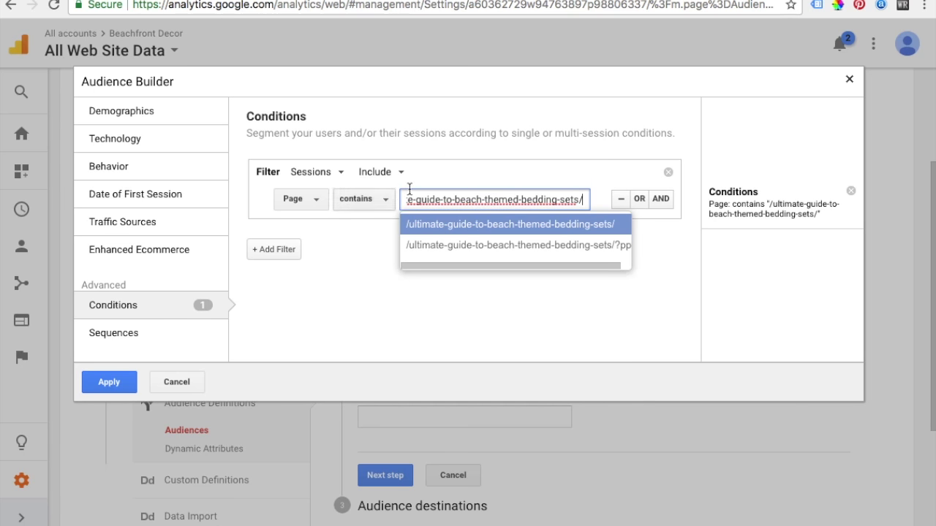
{"action": "left_click", "coordinate": [453, 224]}
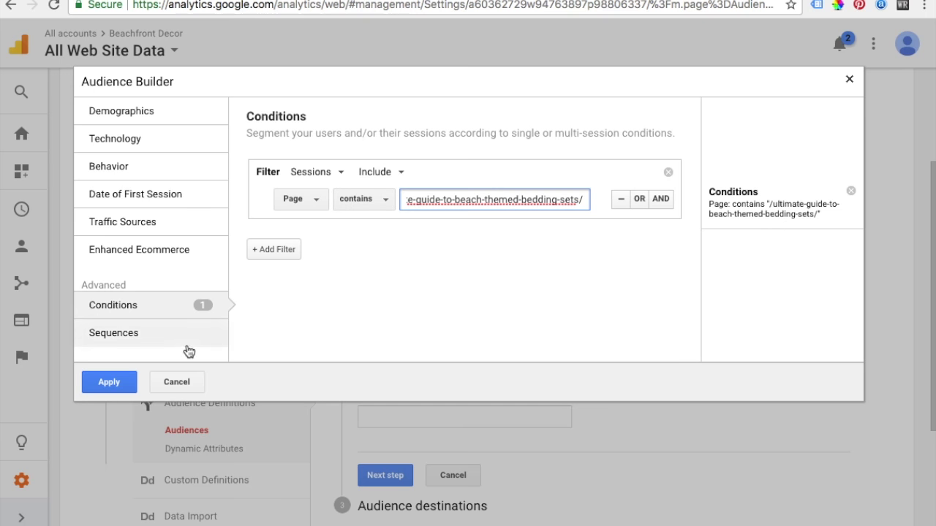
{"action": "left_click", "coordinate": [126, 384]}
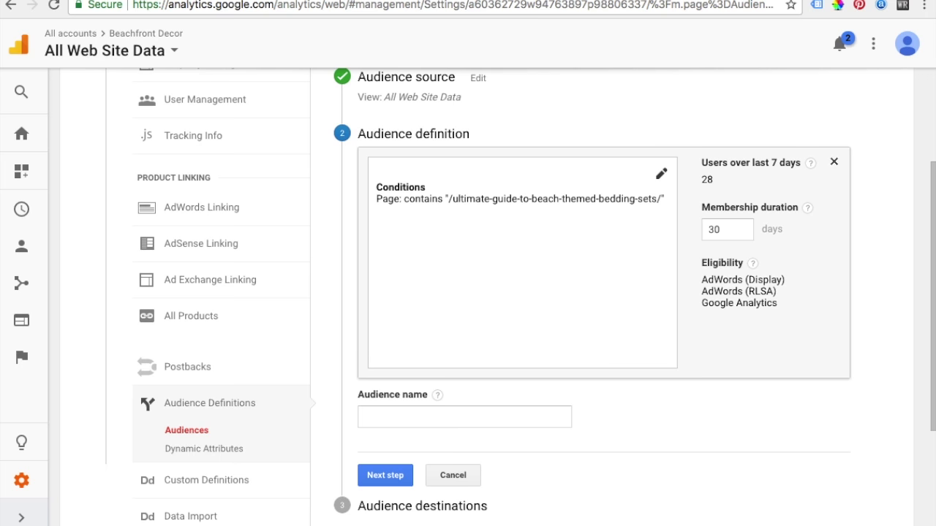
Replace the full article path in the page condition with "/bedding" and apply the change
{"action": "left_click", "coordinate": [627, 0]}
{"action": "left_click", "coordinate": [496, 0]}
{"action": "left_click", "coordinate": [661, 174]}
{"action": "triple_click", "coordinate": [526, 200]}
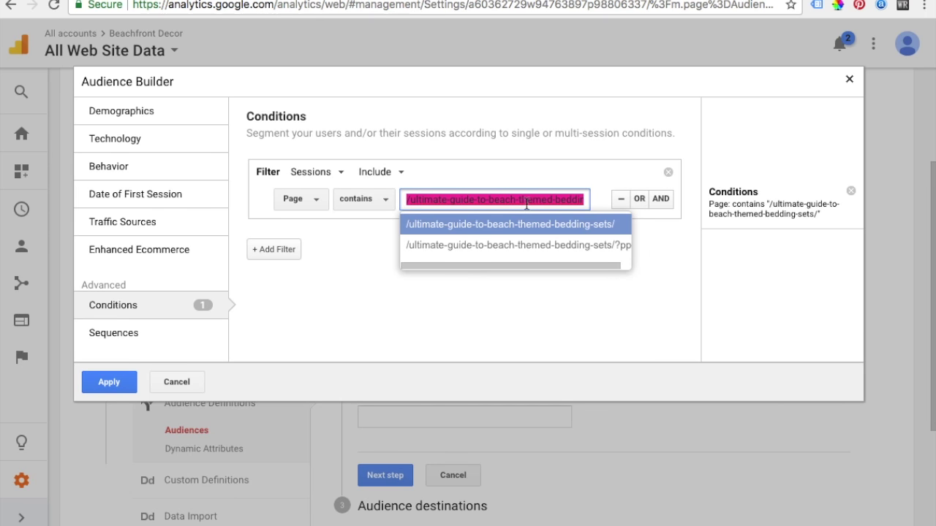
{"action": "type", "text": "/bedding"}
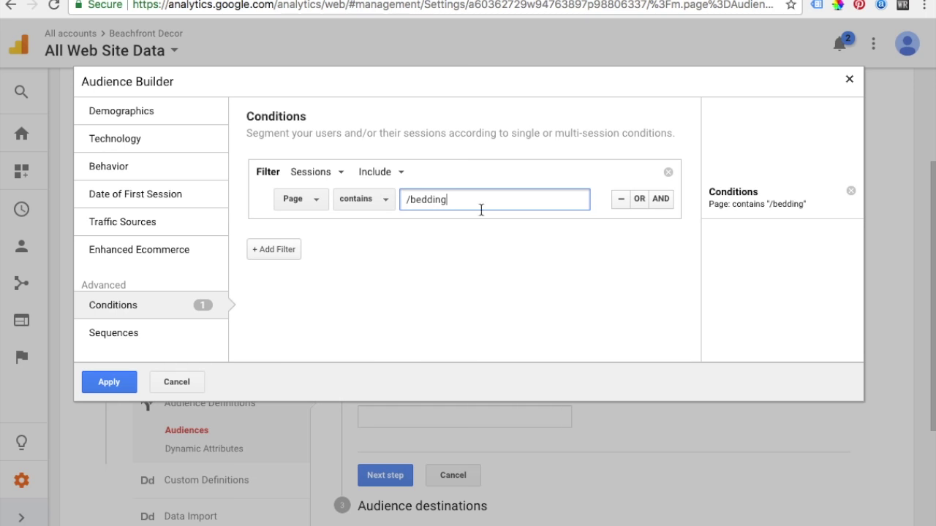
{"action": "left_click", "coordinate": [130, 383]}
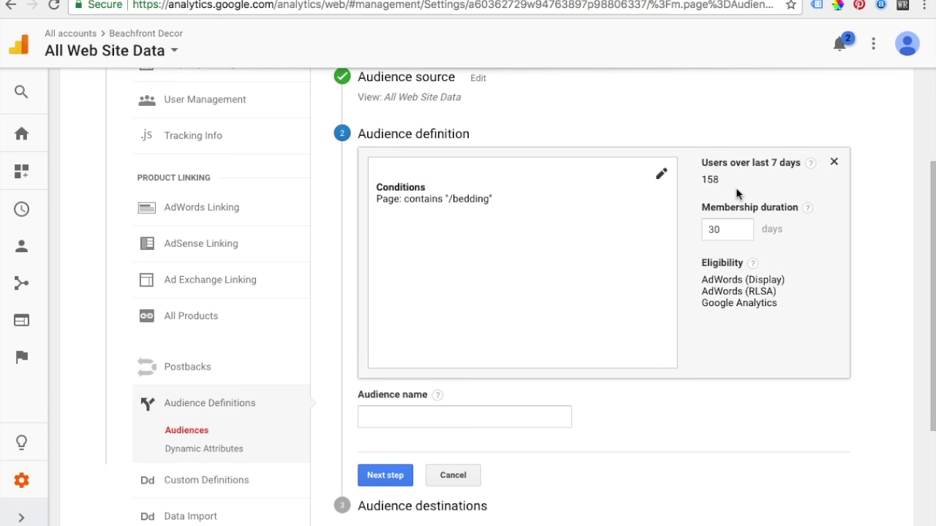
Name the site-section audience "Bedding - 30 Days"
{"action": "left_click", "coordinate": [487, 415]}
{"action": "type", "text": "B"}
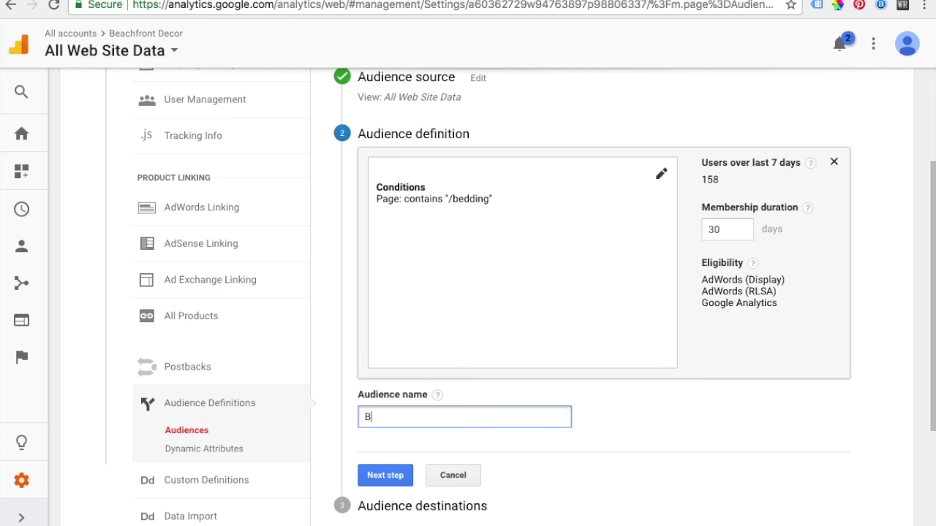
{"action": "type", "text": "edding - 30 Days"}
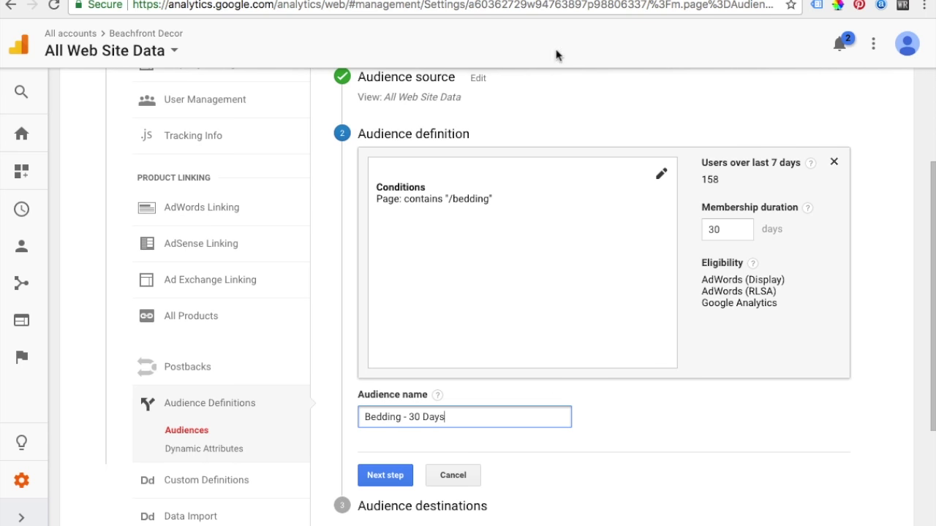
Open the audience's conditions for editing, and from the beachfrontdecor.com bedding article open the Best Tommy Bahama Bedding Sets post in a new tab
{"action": "left_click", "coordinate": [661, 174]}
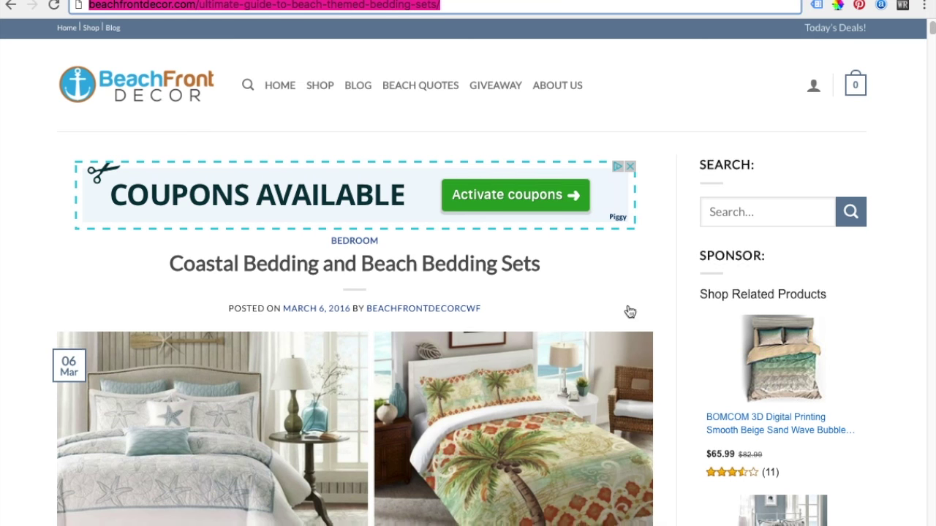
{"action": "scroll", "coordinate": [632, 300], "scroll_direction": "down", "scroll_amount": 5}
{"action": "scroll", "coordinate": [633, 278], "scroll_direction": "down", "scroll_amount": 3}
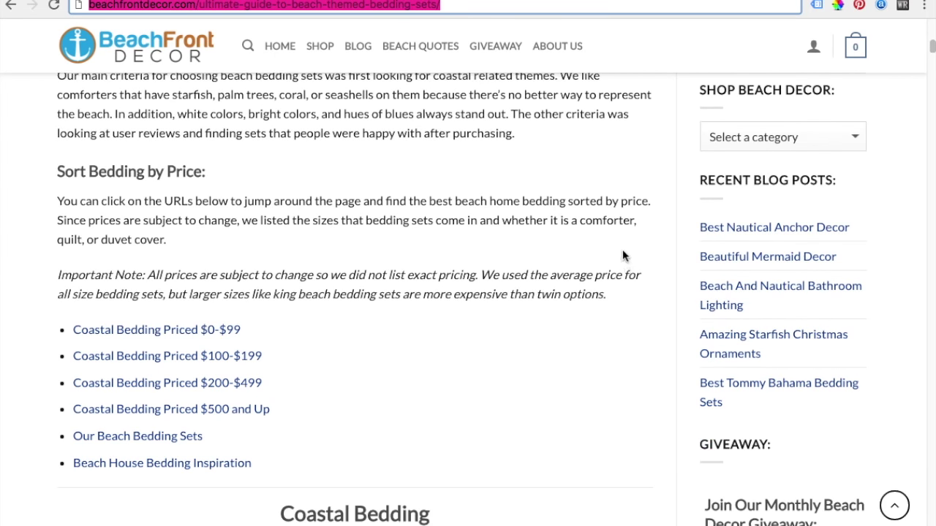
{"action": "right_click", "coordinate": [758, 386]}
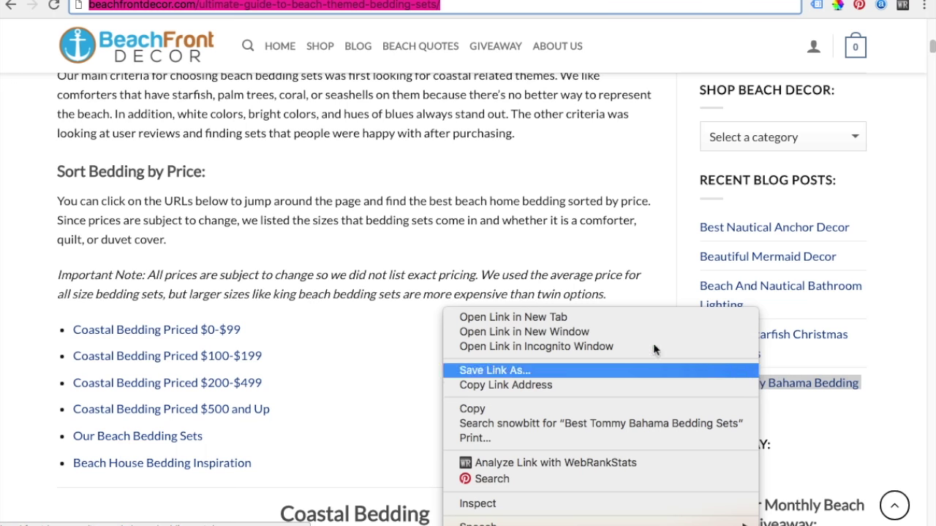
{"action": "left_click", "coordinate": [521, 317]}
Copy the bedding guide's URL path and set the page condition to contain "/ultimate-guide-to-beach-themed-bedding-sets/"
{"action": "left_click_drag", "start_coordinate": [457, 6], "coordinate": [194, 7]}
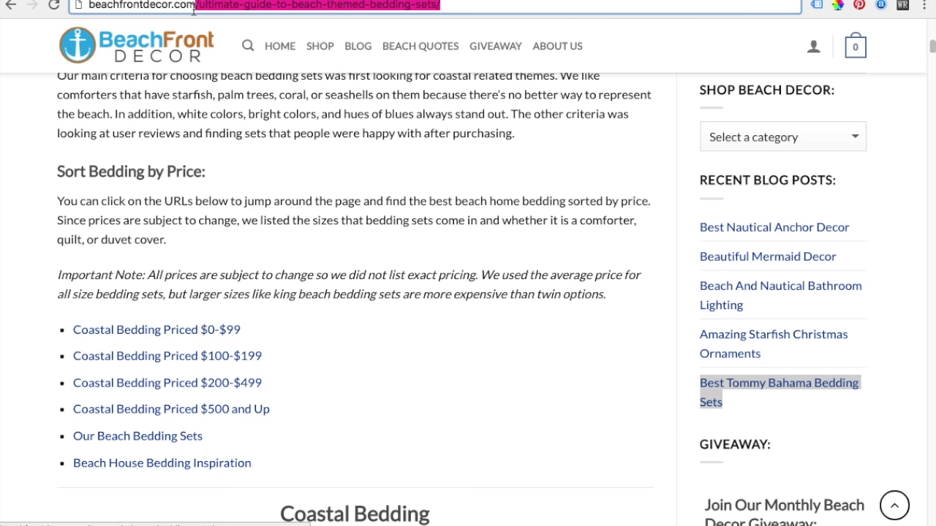
{"action": "type", "text": "chfrontdecor.comc"}
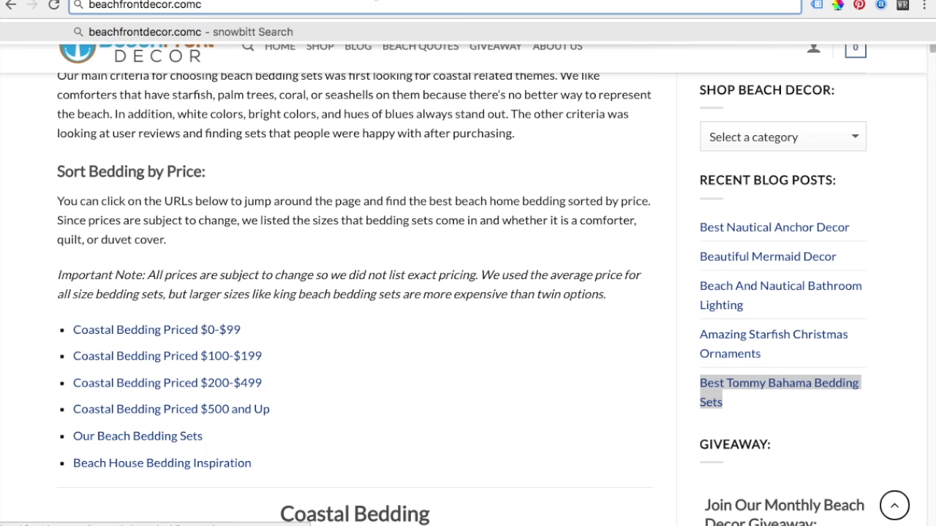
{"action": "key", "text": "super+z"}
{"action": "key", "text": "super+c"}
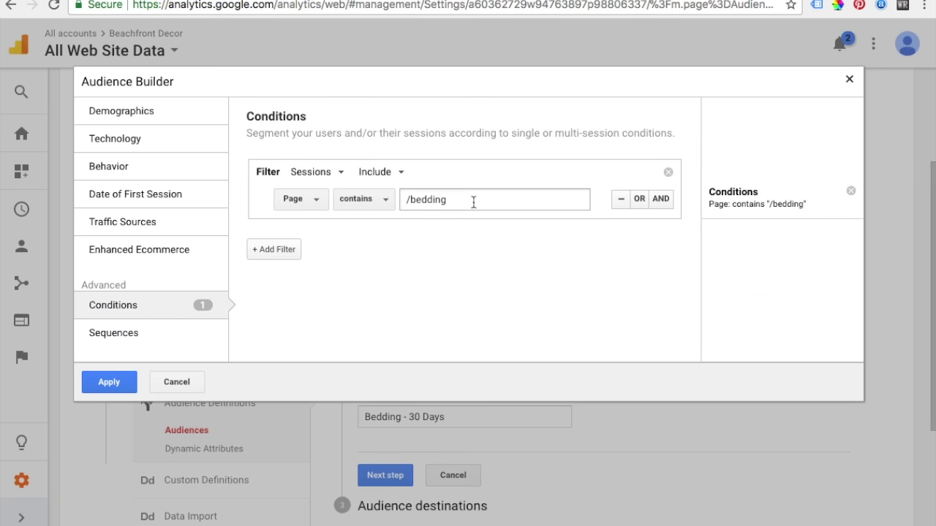
{"action": "left_click_drag", "start_coordinate": [472, 203], "coordinate": [409, 198]}
{"action": "key", "text": "super+v"}
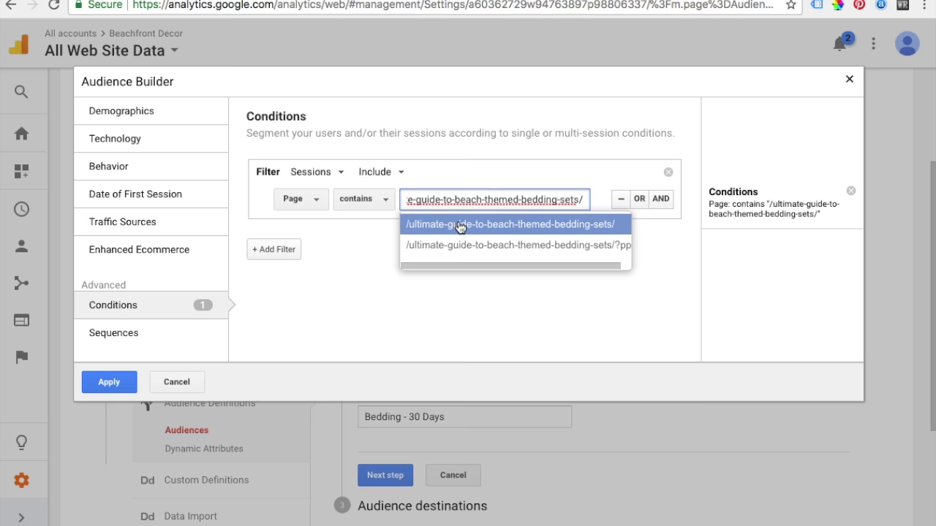
{"action": "left_click", "coordinate": [457, 224]}
Add an OR condition for pages containing "/tommy-bahama-bedding-sets/", the path taken from the Tommy Bahama article's address
{"action": "left_click", "coordinate": [640, 199]}
{"action": "left_click", "coordinate": [480, 238]}
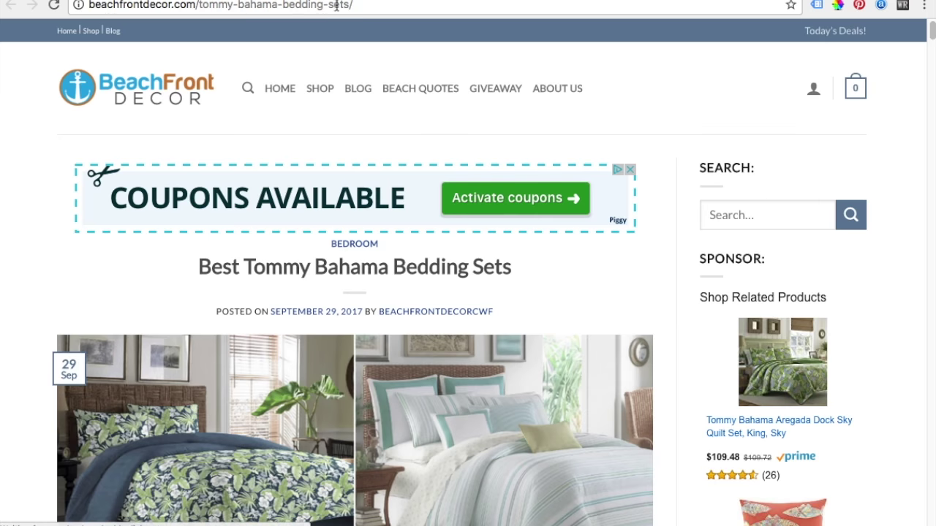
{"action": "left_click_drag", "start_coordinate": [353, 6], "coordinate": [199, 5]}
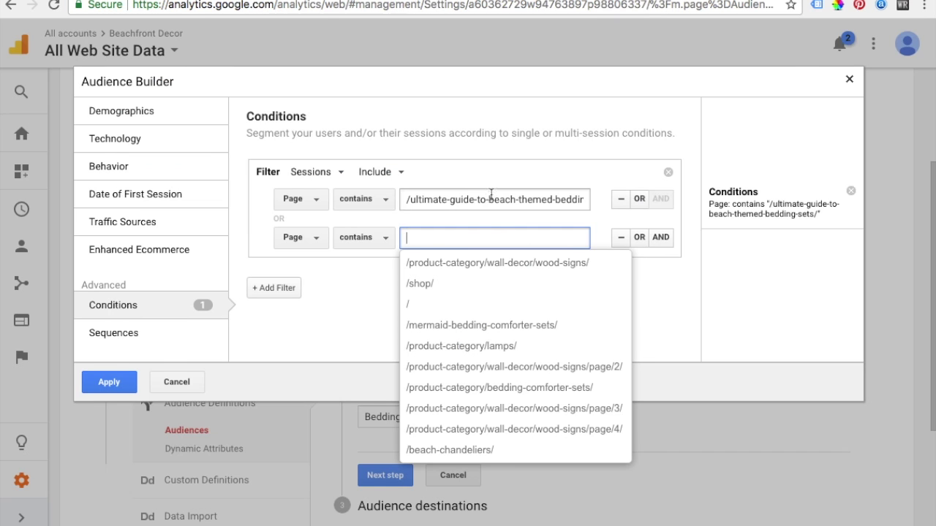
{"action": "type", "text": "/"}
{"action": "key", "text": "BackSpace"}
{"action": "type", "text": "/tommy-bahama-bedding-sets/"}
{"action": "left_click", "coordinate": [441, 202]}
{"action": "left_click", "coordinate": [441, 226]}
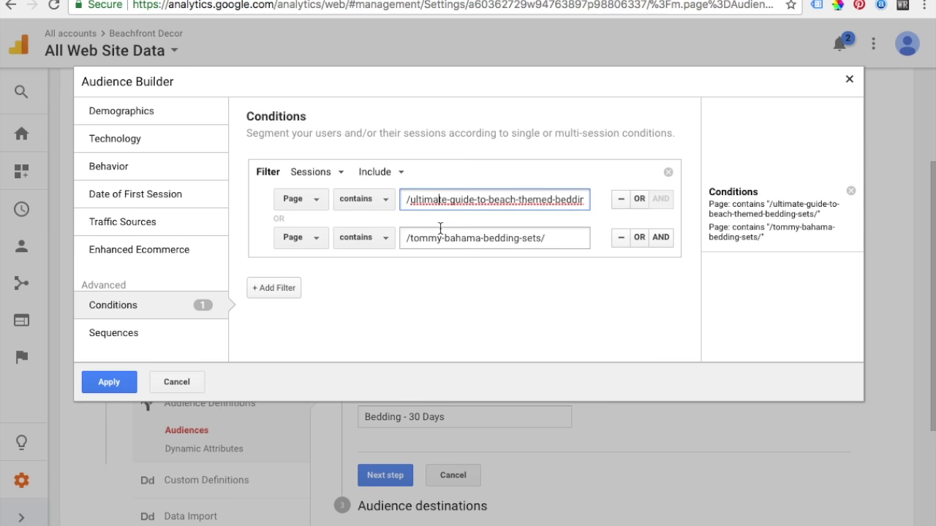
{"action": "left_click", "coordinate": [443, 238]}
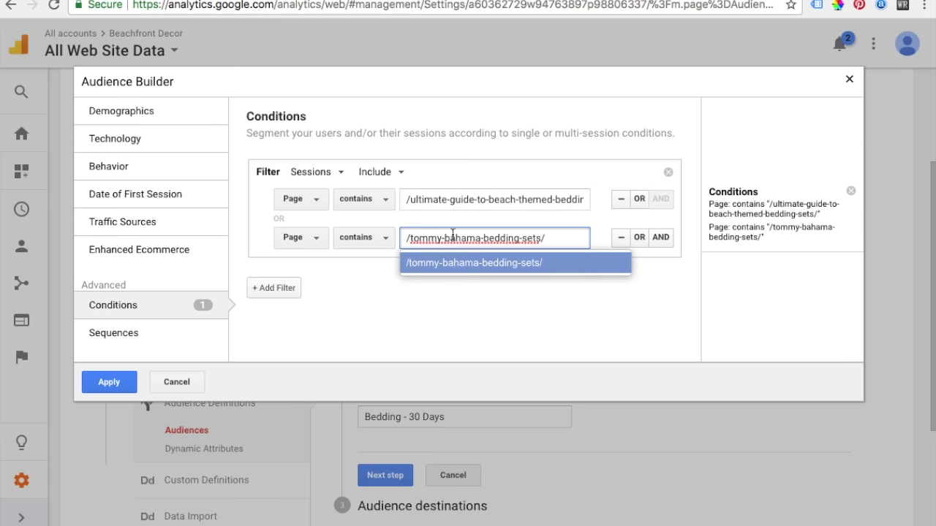
{"action": "left_click", "coordinate": [340, 295]}
{"action": "left_click", "coordinate": [638, 239]}
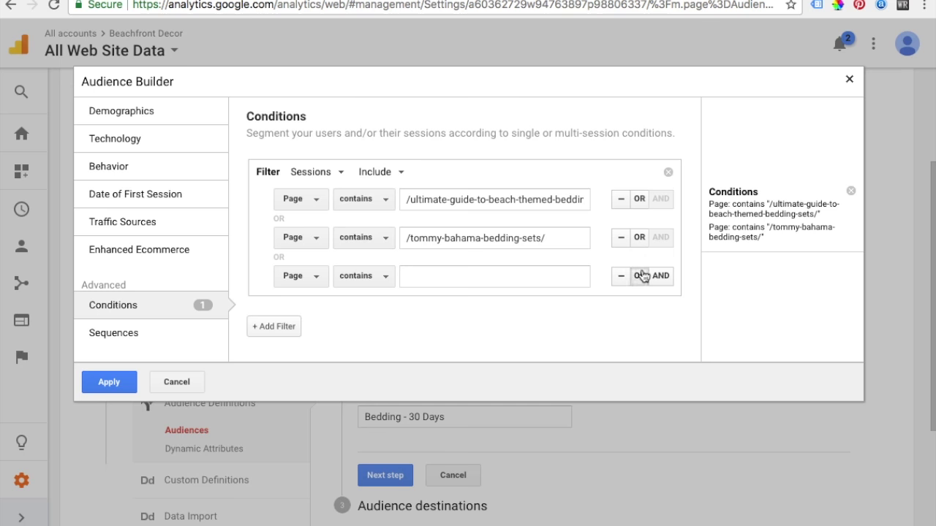
{"action": "left_click", "coordinate": [641, 276]}
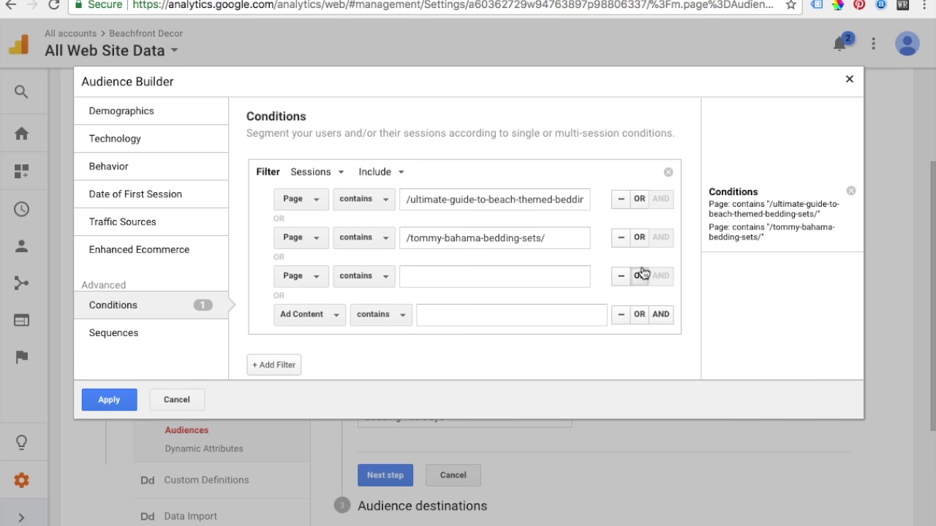
{"action": "left_click", "coordinate": [621, 316]}
{"action": "left_click", "coordinate": [621, 276]}
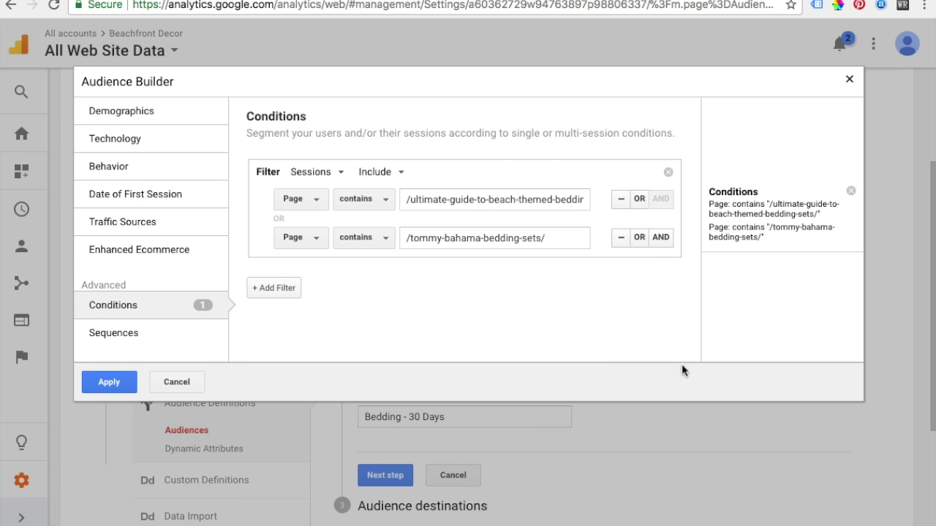
{"action": "left_click", "coordinate": [456, 237]}
{"action": "left_click", "coordinate": [661, 238]}
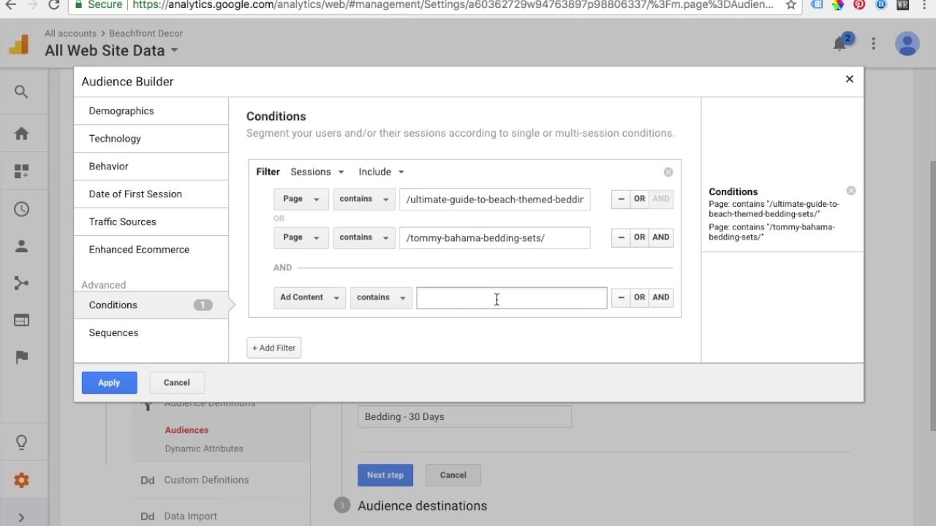
{"action": "left_click", "coordinate": [621, 299]}
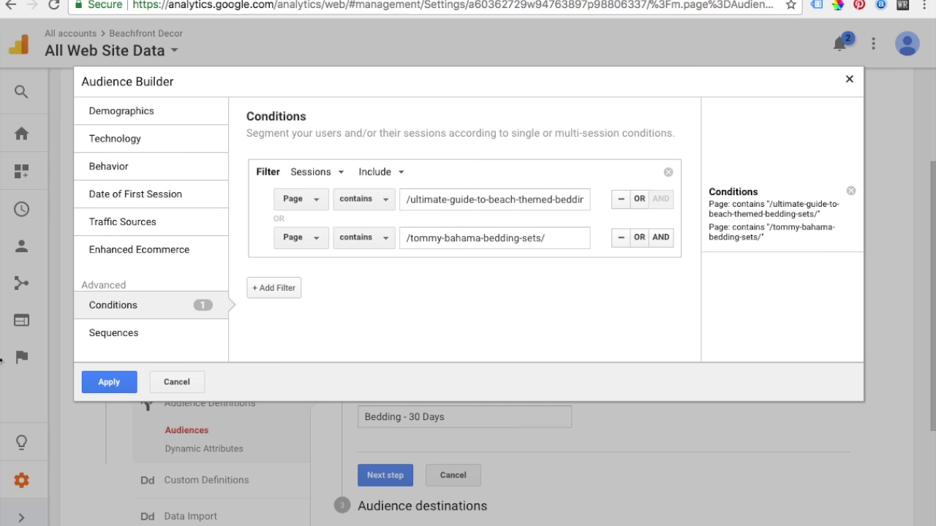
Apply the two page conditions and continue to the audience destinations
{"action": "left_click", "coordinate": [103, 382]}
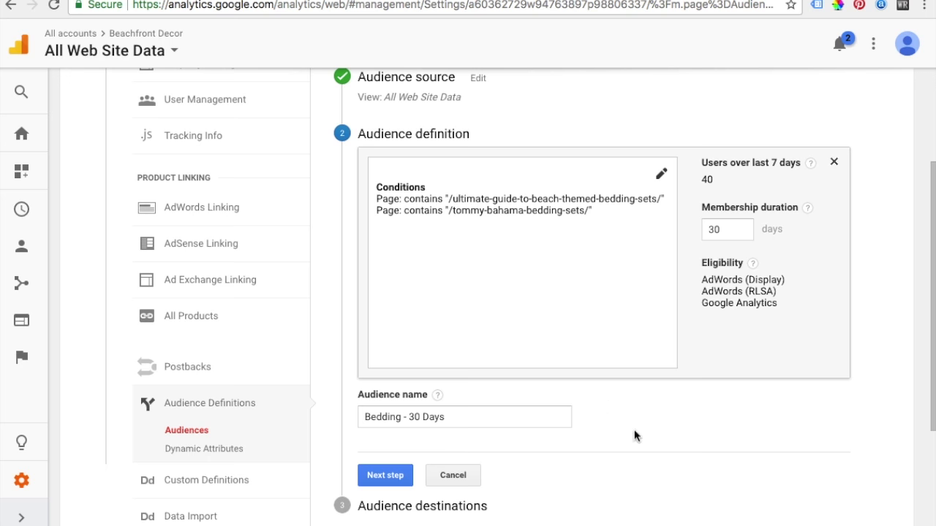
{"action": "scroll", "coordinate": [636, 436], "scroll_direction": "down", "scroll_amount": 1}
{"action": "left_click", "coordinate": [396, 440]}
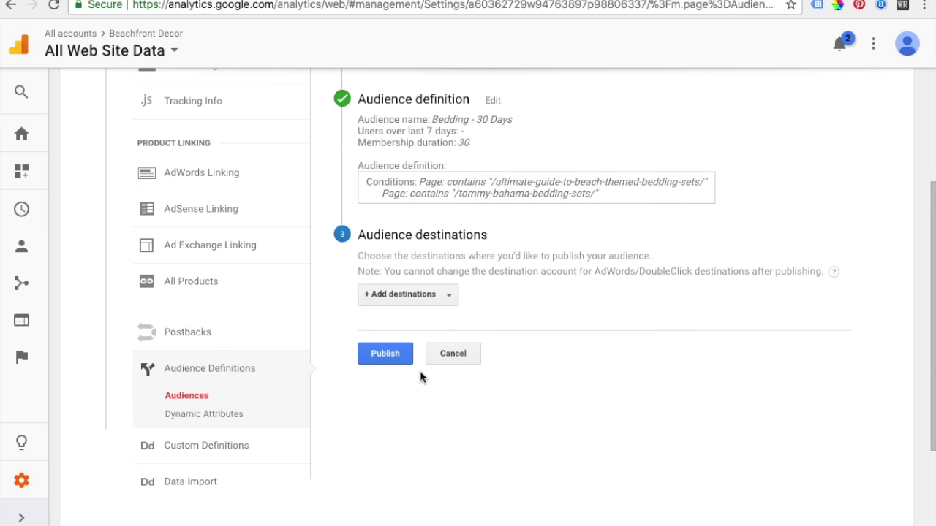
Add the AdWords account and the Beachfront Decor Analytics property as destinations, and publish the audience
{"action": "left_click", "coordinate": [397, 295]}
{"action": "left_click", "coordinate": [394, 396]}
{"action": "left_click", "coordinate": [381, 444]}
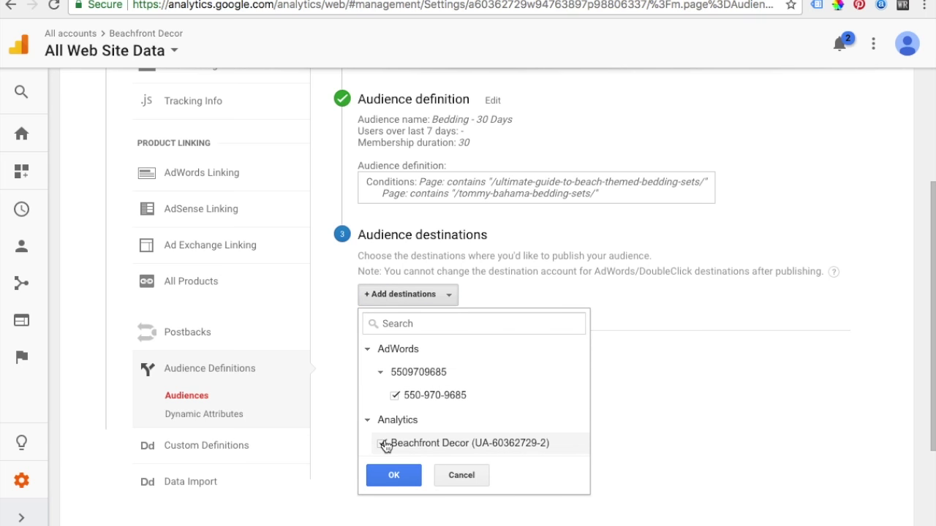
{"action": "left_click", "coordinate": [393, 475]}
{"action": "left_click", "coordinate": [404, 503]}
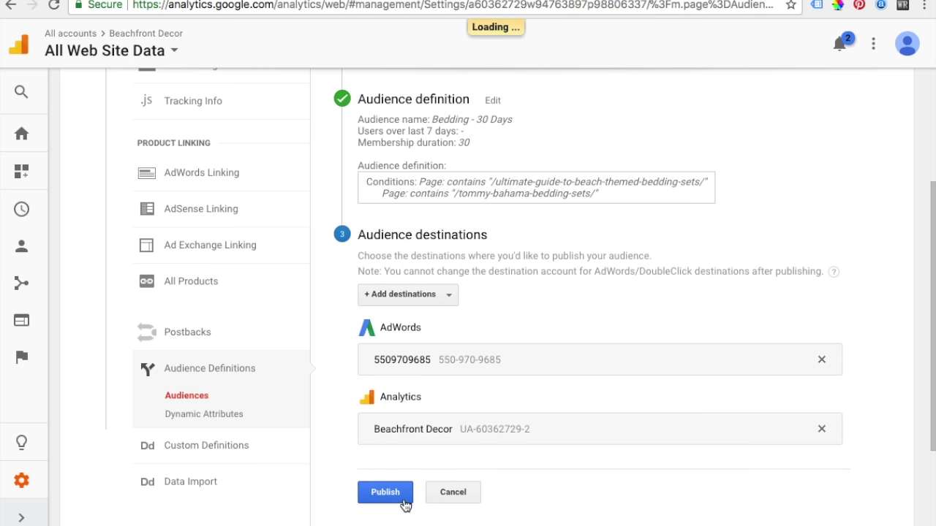
Start another new audience from the audiences list and open the Audience Builder for a custom definition
{"action": "left_click", "coordinate": [395, 430]}
{"action": "scroll", "coordinate": [425, 405], "scroll_direction": "up", "scroll_amount": 1}
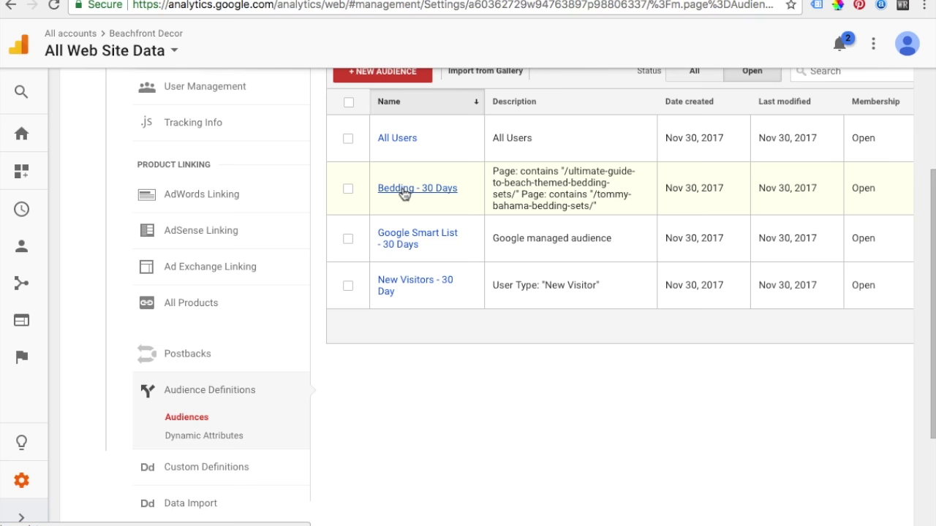
{"action": "scroll", "coordinate": [577, 278], "scroll_direction": "up", "scroll_amount": 5}
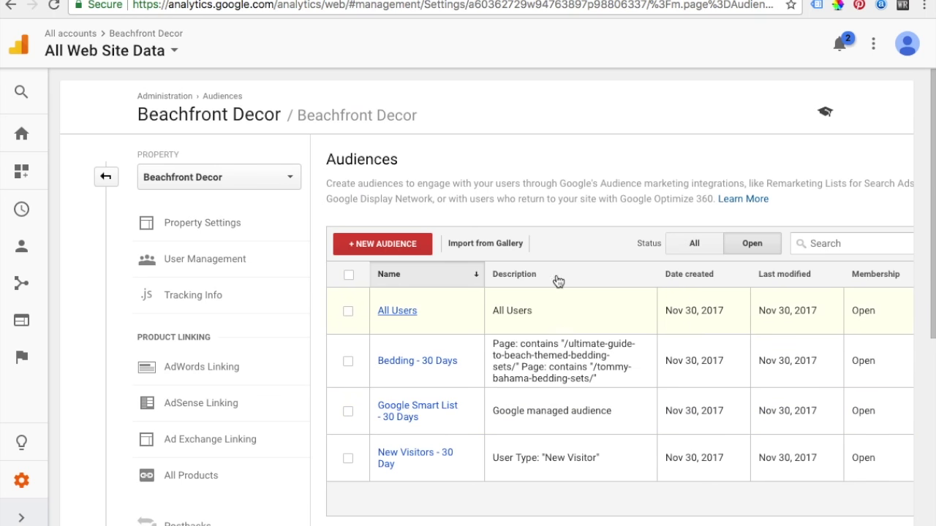
{"action": "scroll", "coordinate": [615, 175], "scroll_direction": "down", "scroll_amount": 1}
{"action": "left_click", "coordinate": [424, 205]}
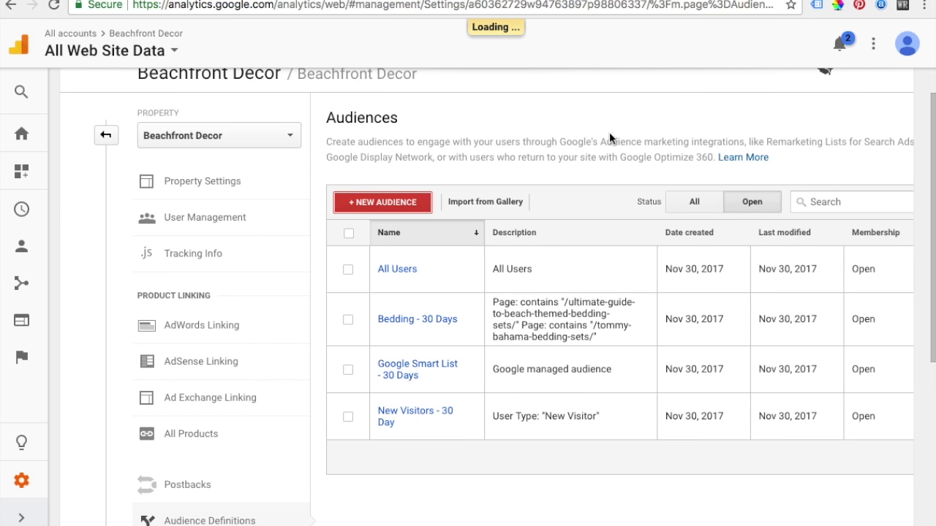
{"action": "scroll", "coordinate": [618, 139], "scroll_direction": "down", "scroll_amount": 1}
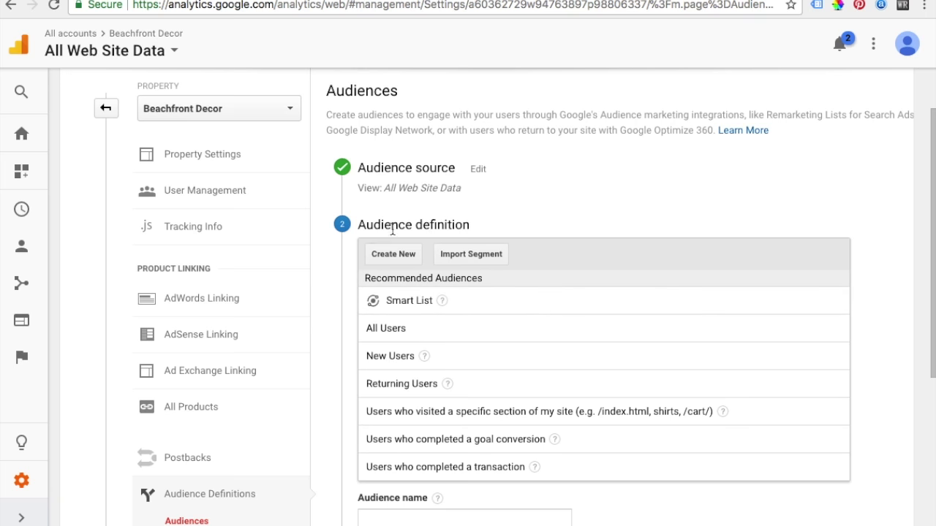
{"action": "left_click", "coordinate": [395, 254]}
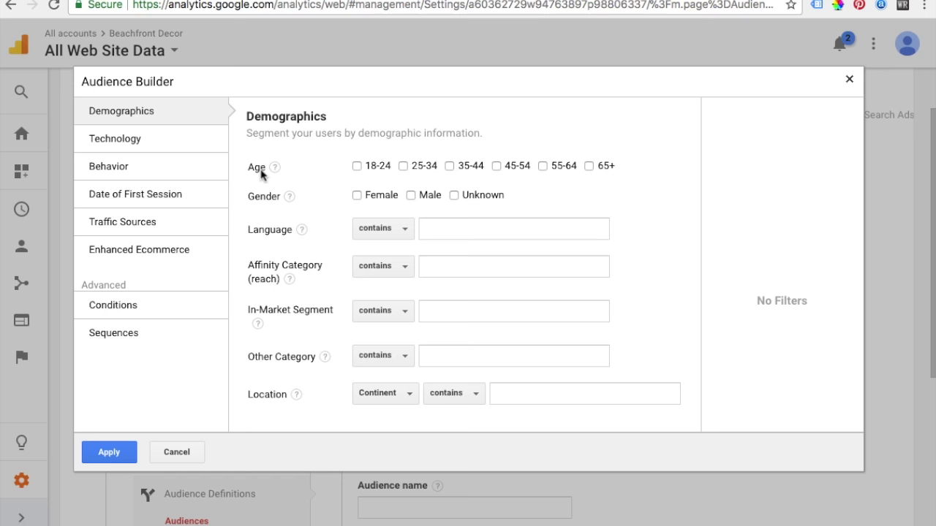
Limit the custom audience to the age groups 25-34, 35-44, 45-54, 55-64 and 65+
{"action": "left_click", "coordinate": [357, 166]}
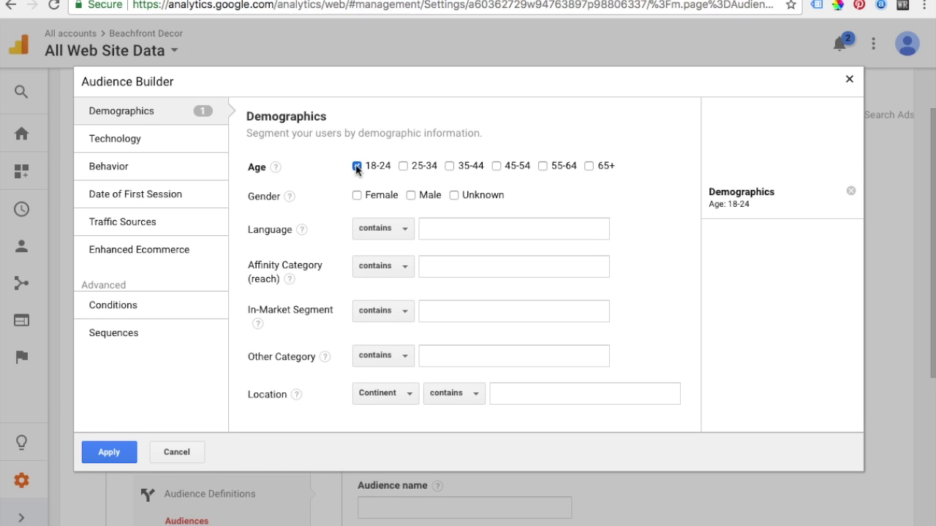
{"action": "left_click", "coordinate": [357, 166]}
{"action": "left_click", "coordinate": [403, 166]}
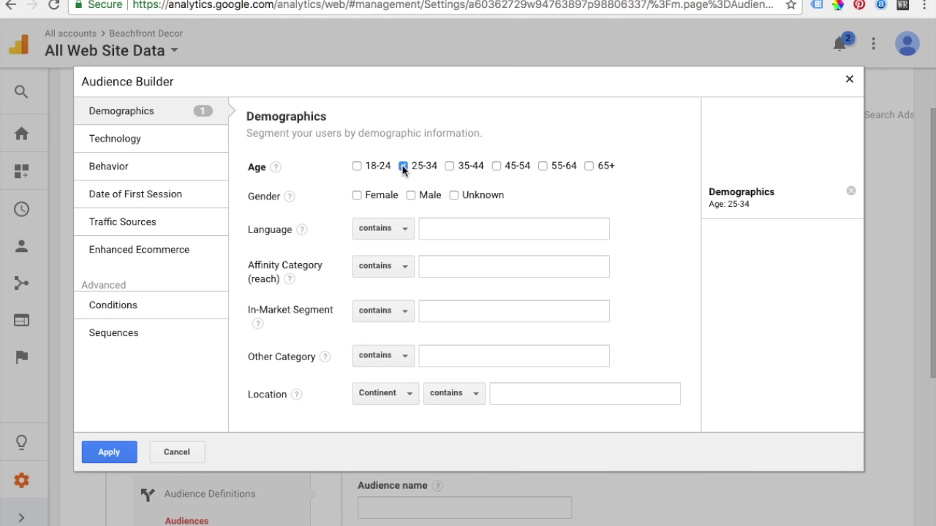
{"action": "left_click", "coordinate": [448, 166]}
{"action": "left_click", "coordinate": [497, 166]}
{"action": "left_click", "coordinate": [541, 166]}
{"action": "left_click", "coordinate": [590, 167]}
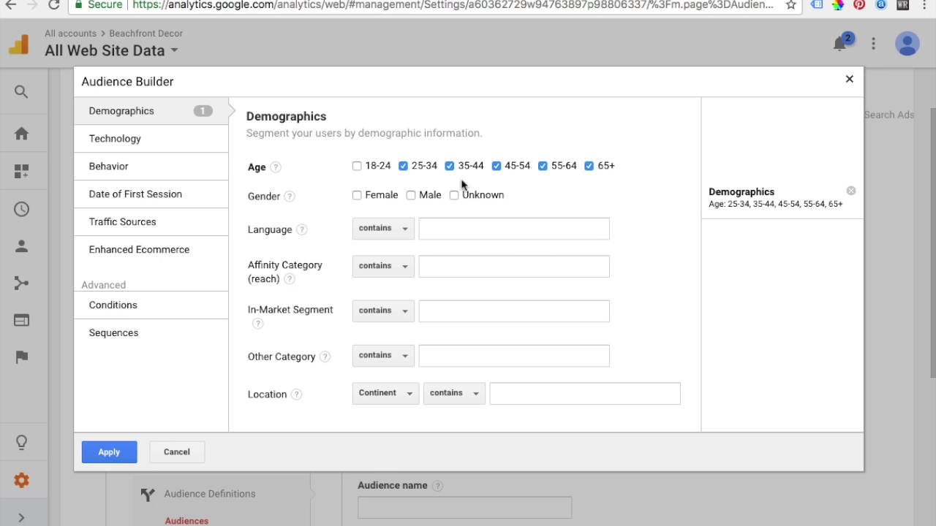
Restrict the audience to female users whose language contains "en-us"
{"action": "left_click", "coordinate": [356, 195]}
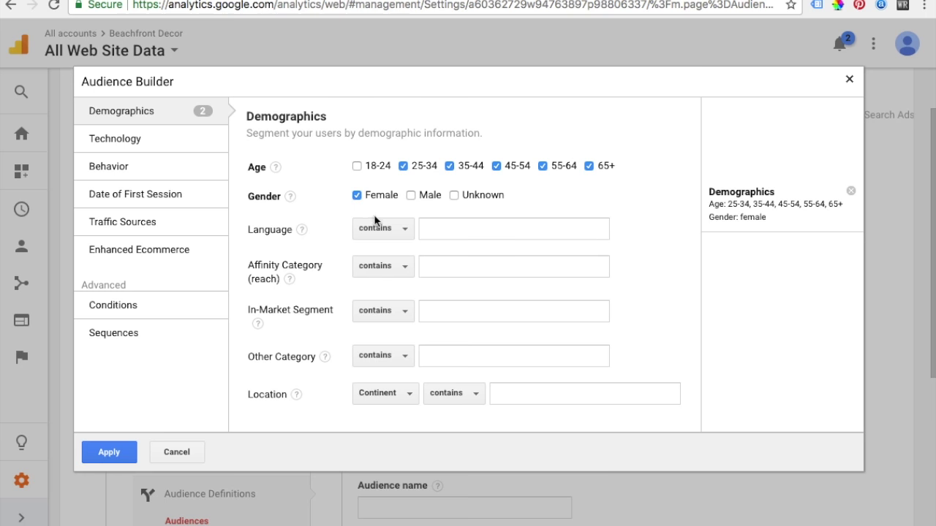
{"action": "left_click", "coordinate": [435, 229]}
{"action": "left_click", "coordinate": [384, 230]}
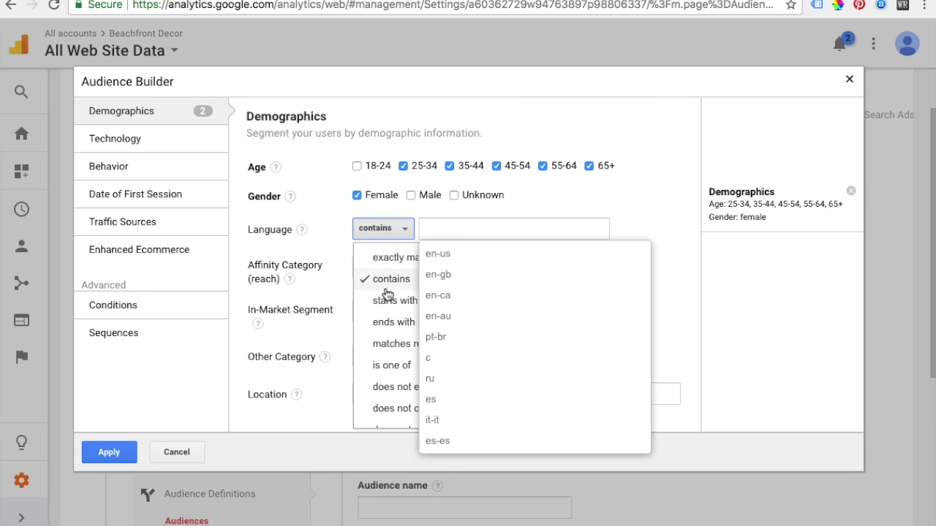
{"action": "left_click", "coordinate": [438, 230]}
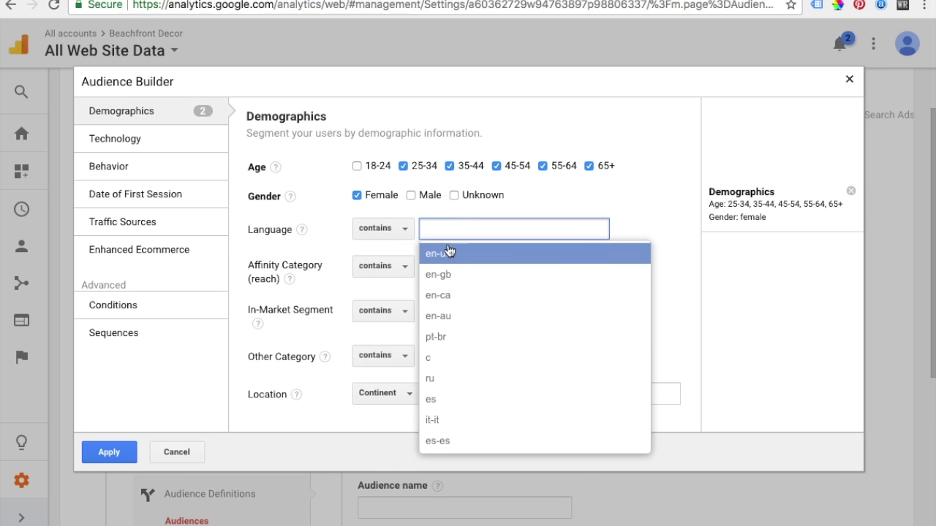
{"action": "left_click", "coordinate": [454, 254]}
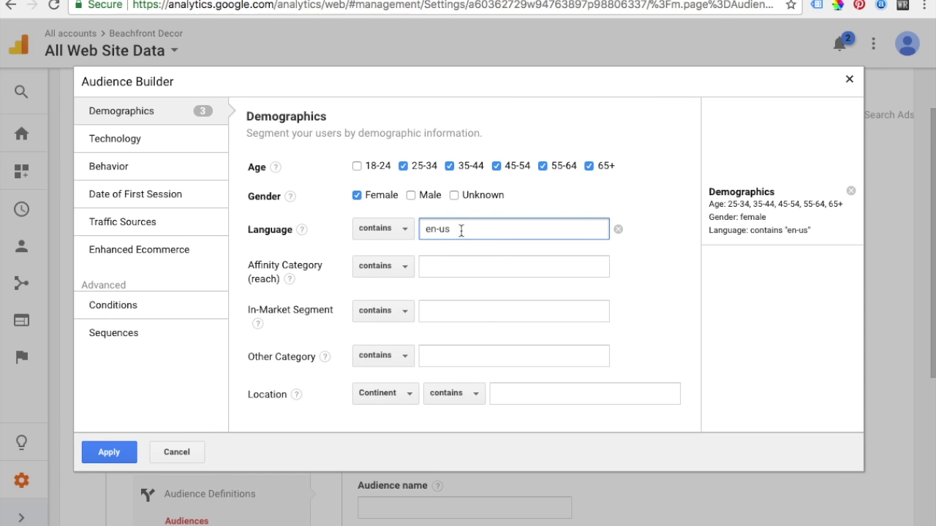
Set the affinity category to contain "Shoppers/Shopaholics" and the in-market segment to contain "Home & Garden/Home Decor"
{"action": "left_click", "coordinate": [472, 263]}
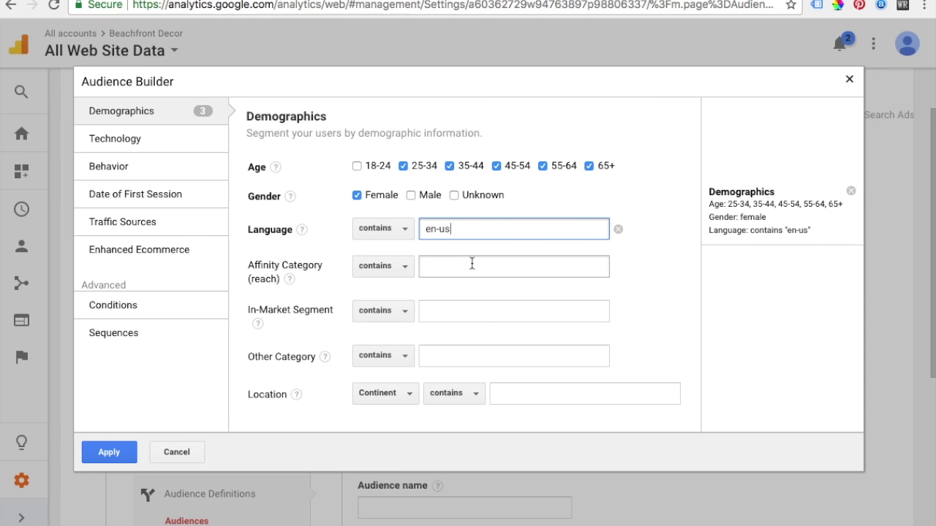
{"action": "left_click", "coordinate": [395, 272]}
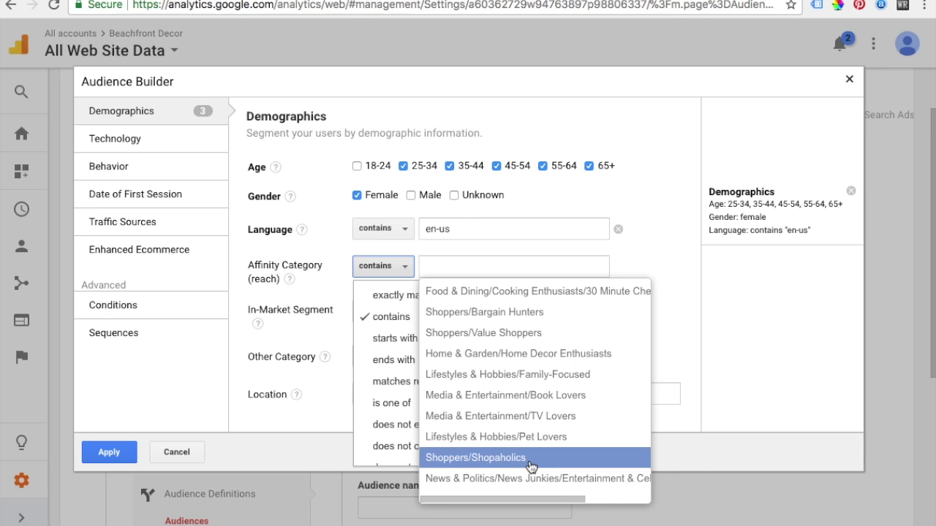
{"action": "left_click", "coordinate": [573, 464]}
{"action": "left_click", "coordinate": [462, 268]}
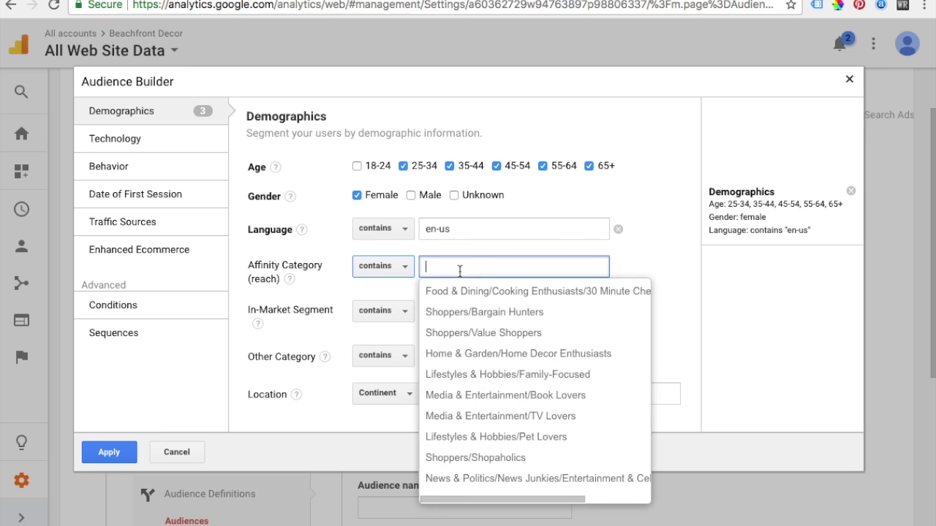
{"action": "left_click", "coordinate": [453, 458]}
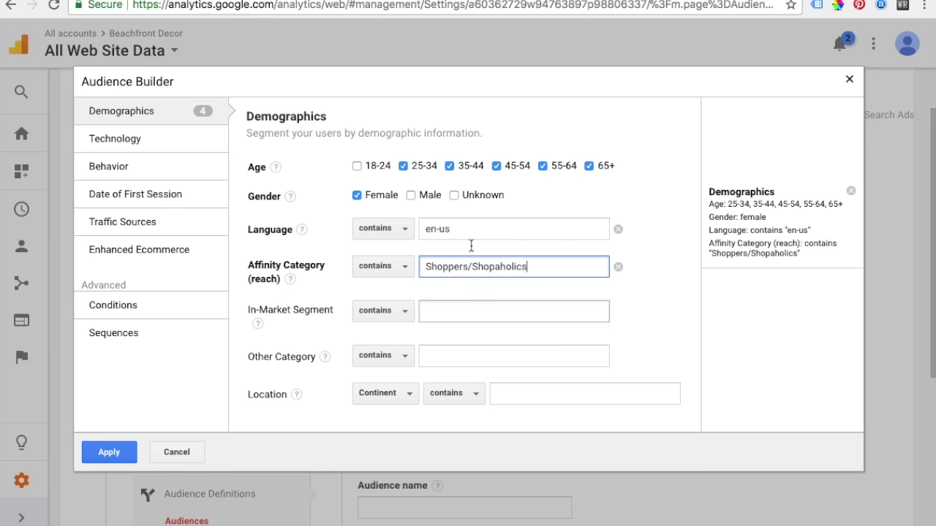
{"action": "left_click", "coordinate": [759, 337]}
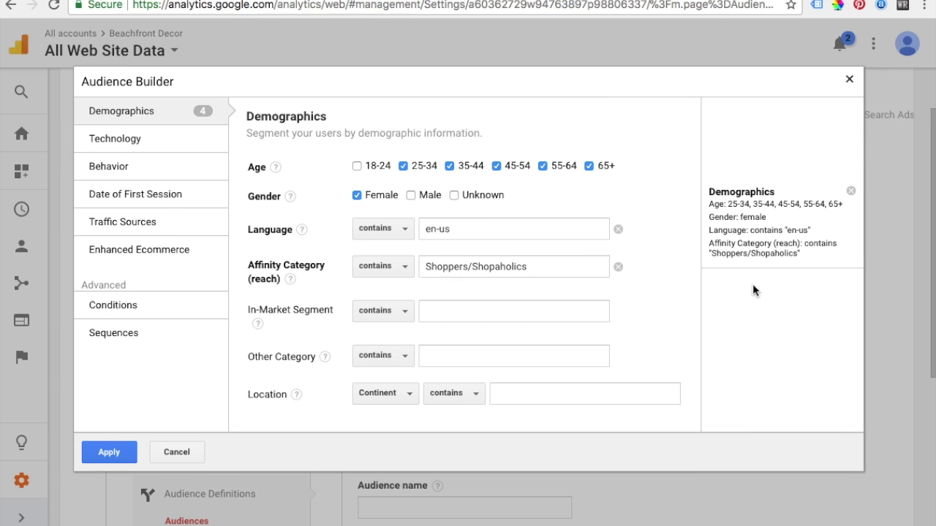
{"action": "left_click", "coordinate": [449, 313]}
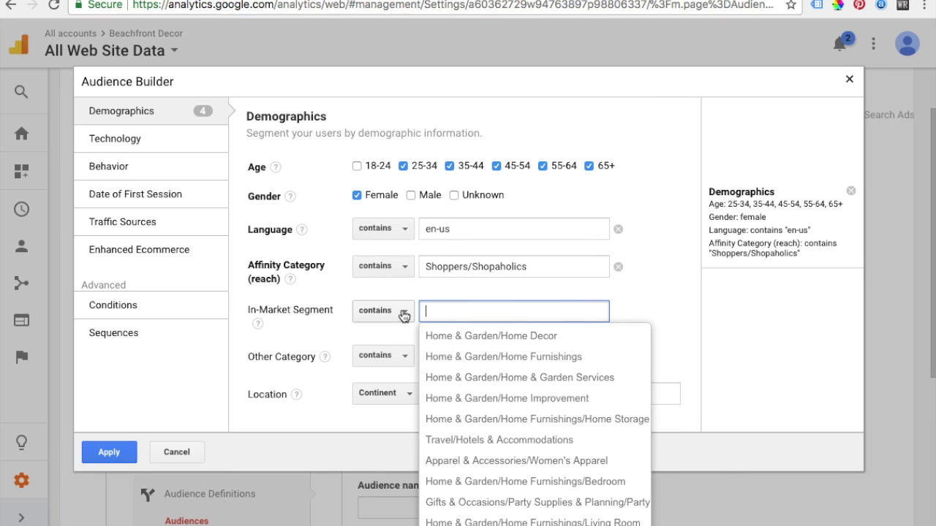
{"action": "left_click", "coordinate": [463, 341]}
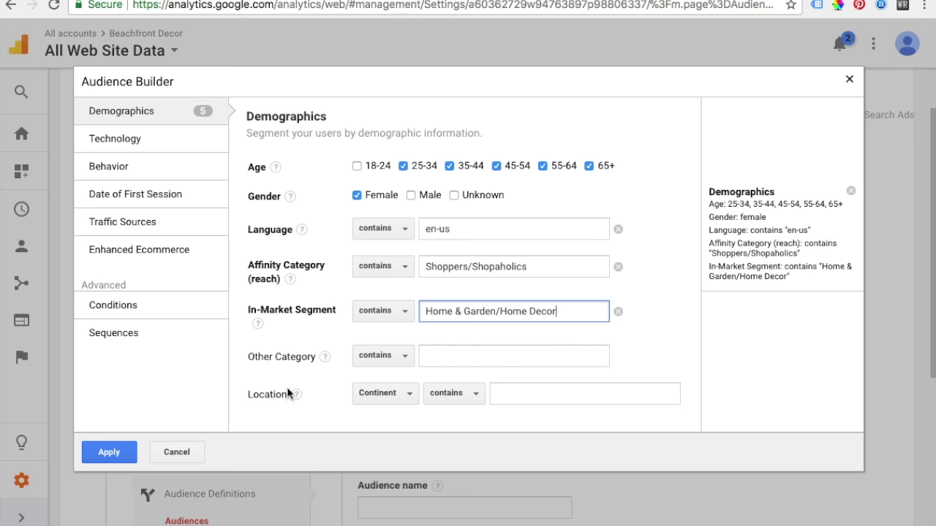
Limit the audience location to countries containing "United States" and apply the demographic definition
{"action": "left_click", "coordinate": [400, 399]}
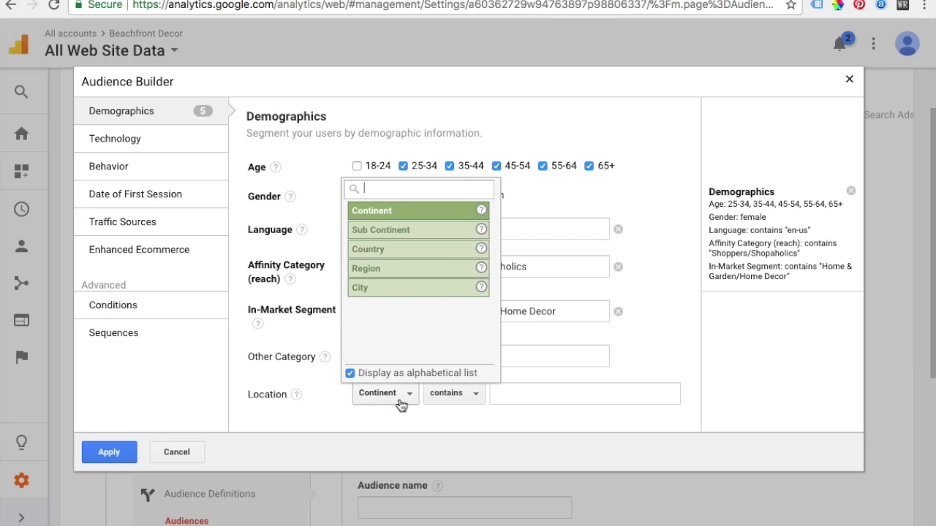
{"action": "left_click", "coordinate": [376, 252]}
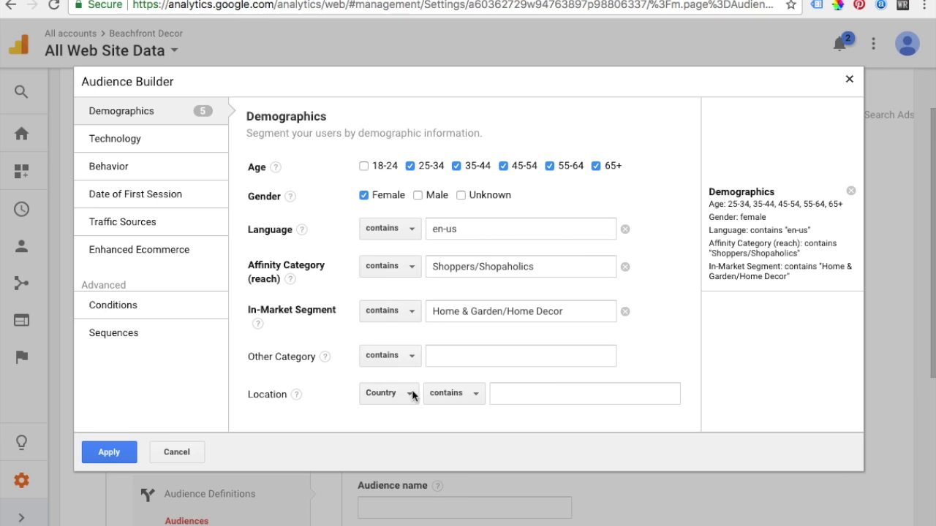
{"action": "left_click", "coordinate": [527, 400]}
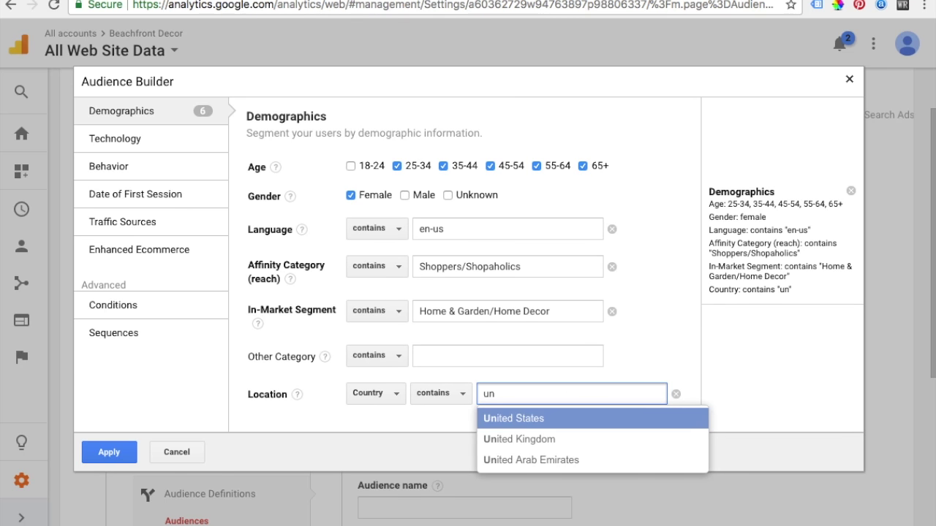
{"action": "left_click", "coordinate": [505, 423]}
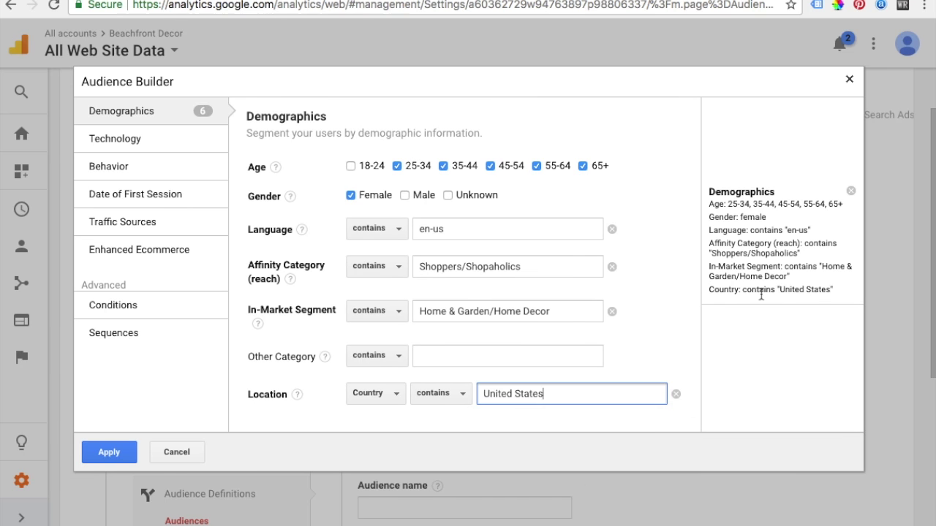
{"action": "left_click", "coordinate": [122, 453]}
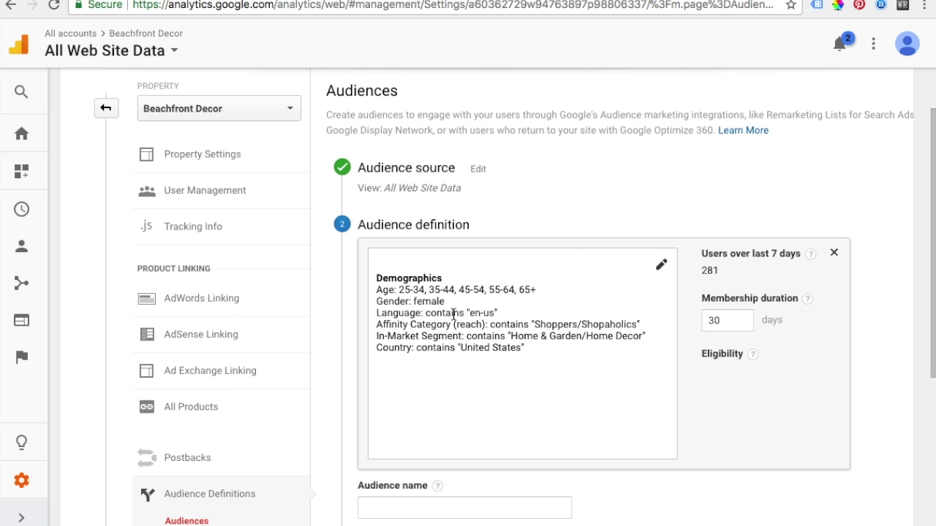
{"action": "left_click_drag", "start_coordinate": [499, 314], "coordinate": [440, 322]}
{"action": "left_click_drag", "start_coordinate": [535, 325], "coordinate": [585, 324]}
{"action": "left_click", "coordinate": [583, 320]}
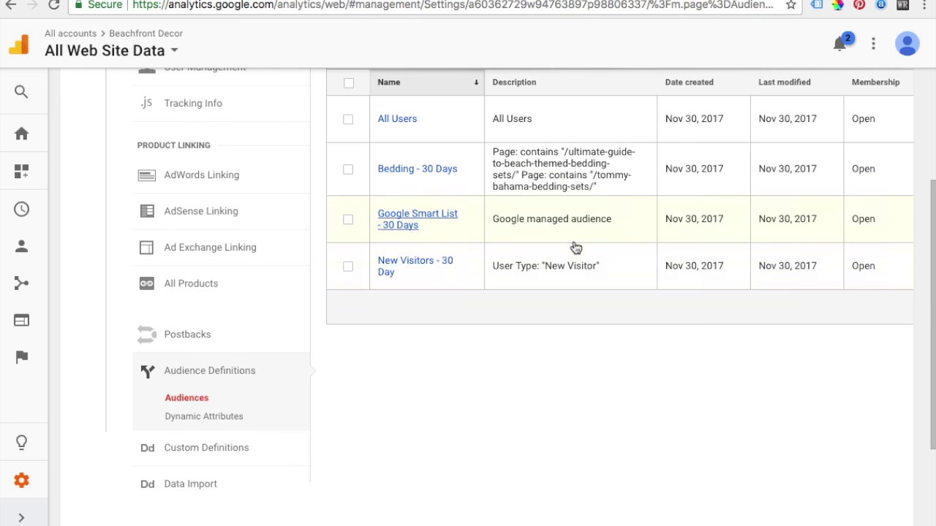
{"action": "scroll", "coordinate": [534, 171], "scroll_direction": "up", "scroll_amount": 2}
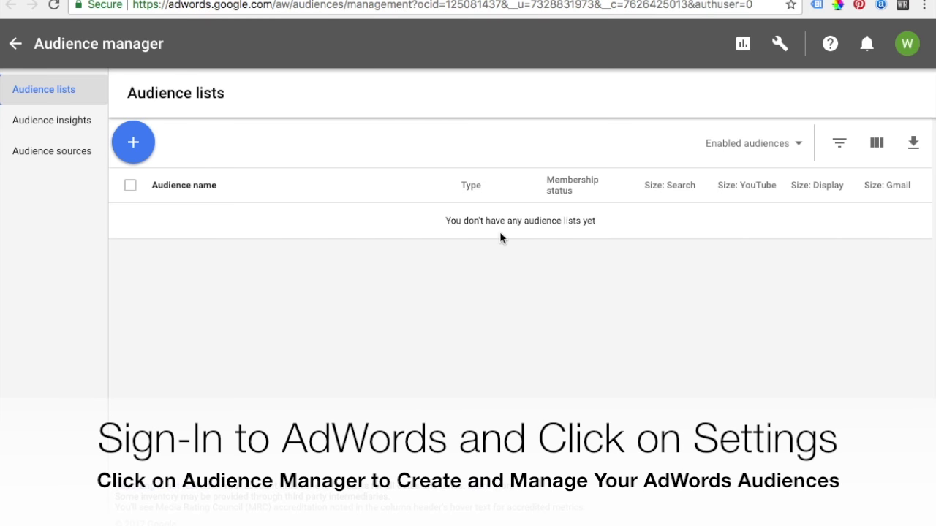
Reload the audience lists in the AdWords Audience manager and start a new YouTube users audience
{"action": "left_click", "coordinate": [420, 4]}
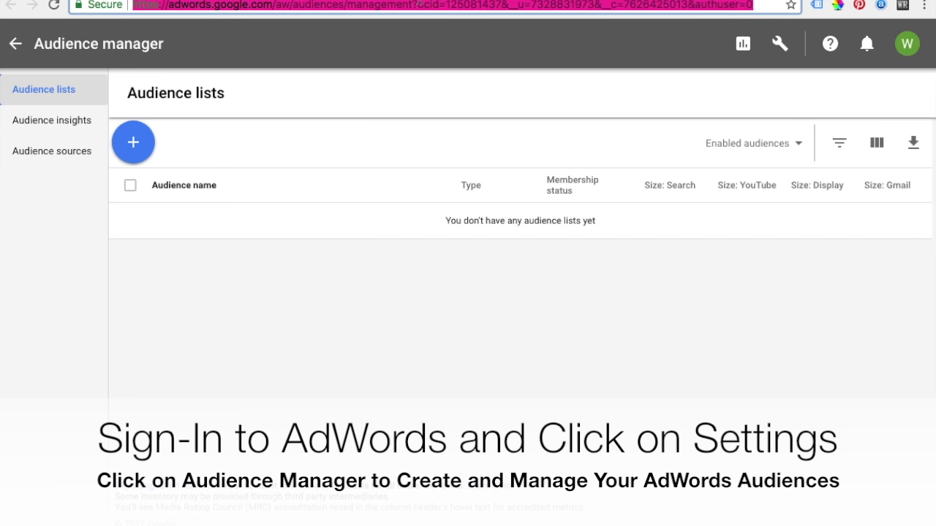
{"action": "key", "text": "Return"}
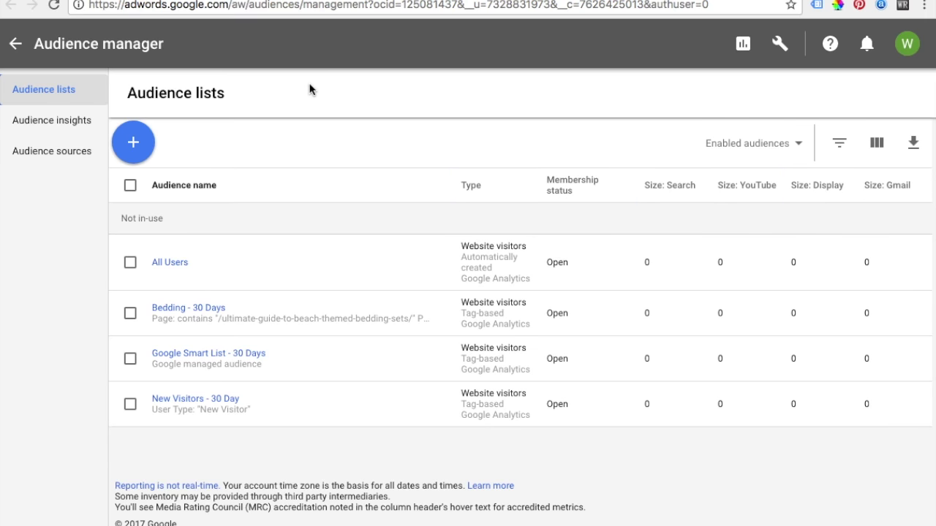
{"action": "left_click", "coordinate": [134, 150]}
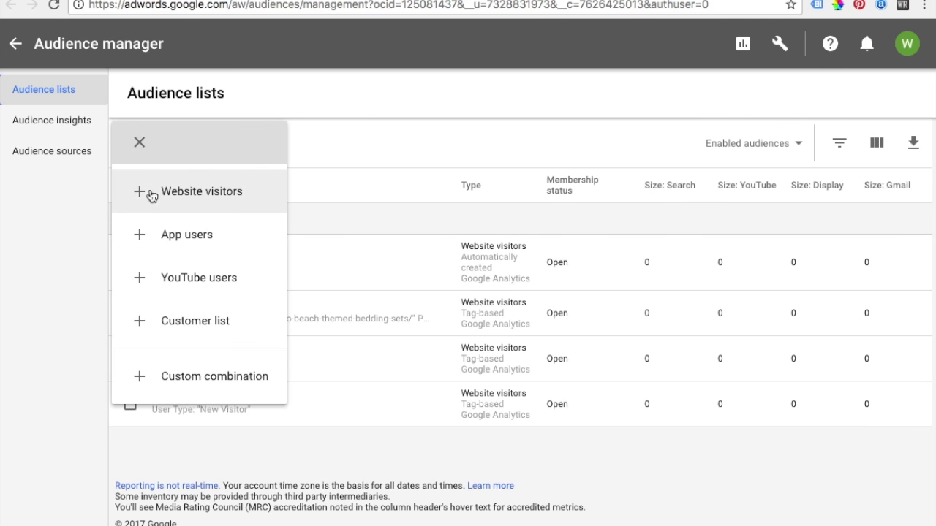
{"action": "left_click", "coordinate": [139, 282]}
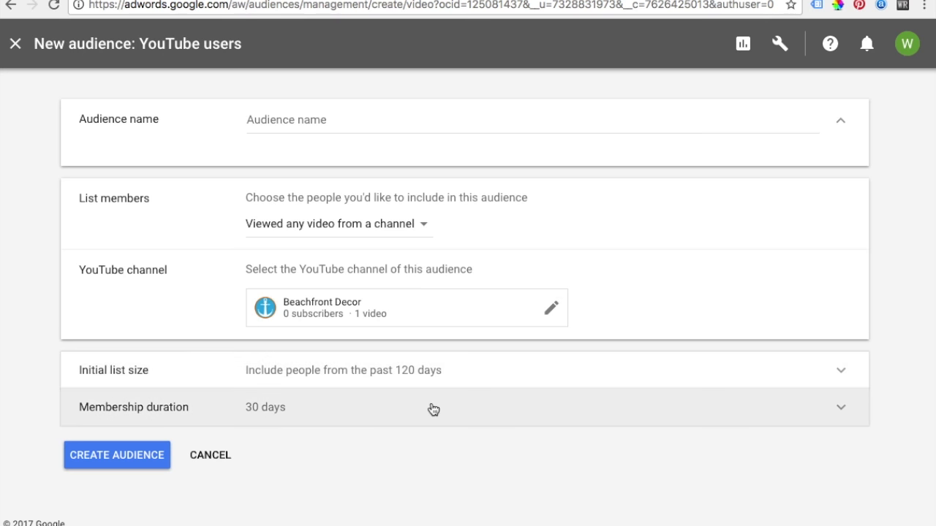
Name the audience "YouTube Users - 30 Days" and create it for people who viewed any video from a channel
{"action": "left_click", "coordinate": [297, 127]}
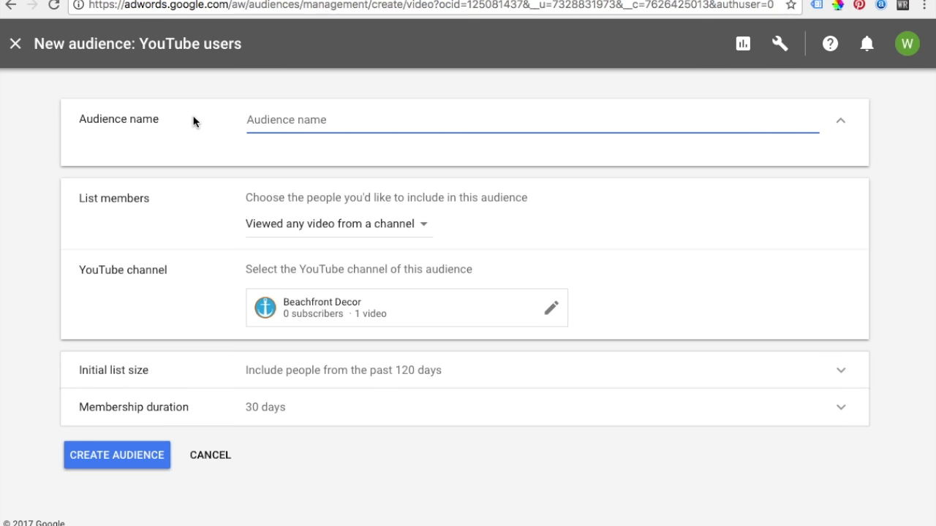
{"action": "type", "text": "YouTube Users - "}
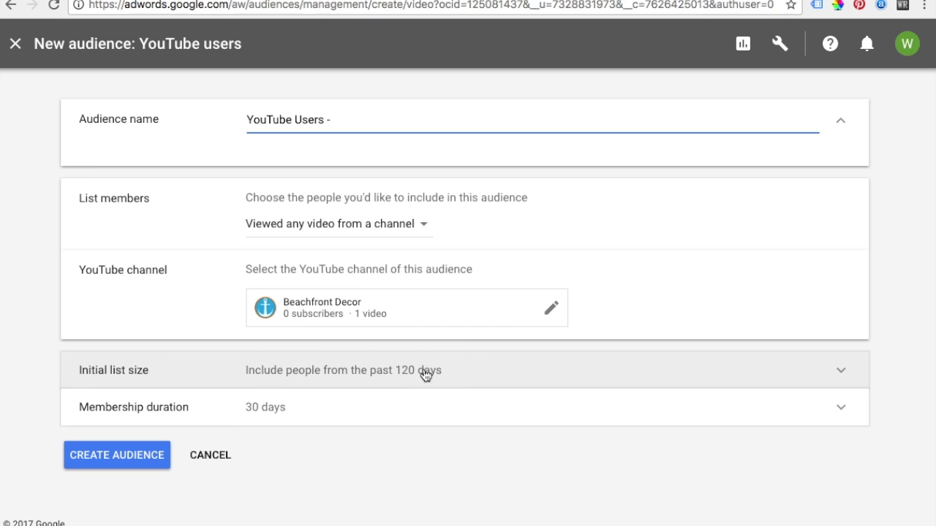
{"action": "type", "text": "30 Days"}
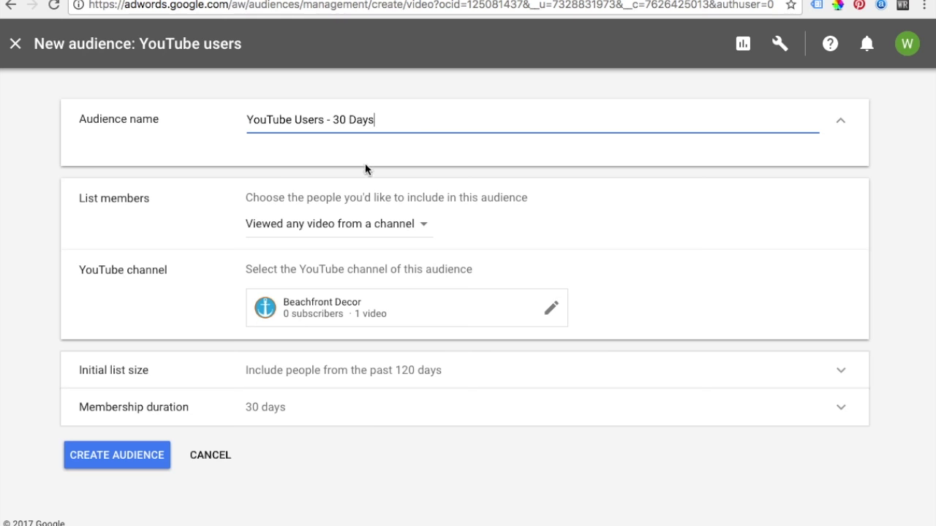
{"action": "left_click", "coordinate": [326, 231]}
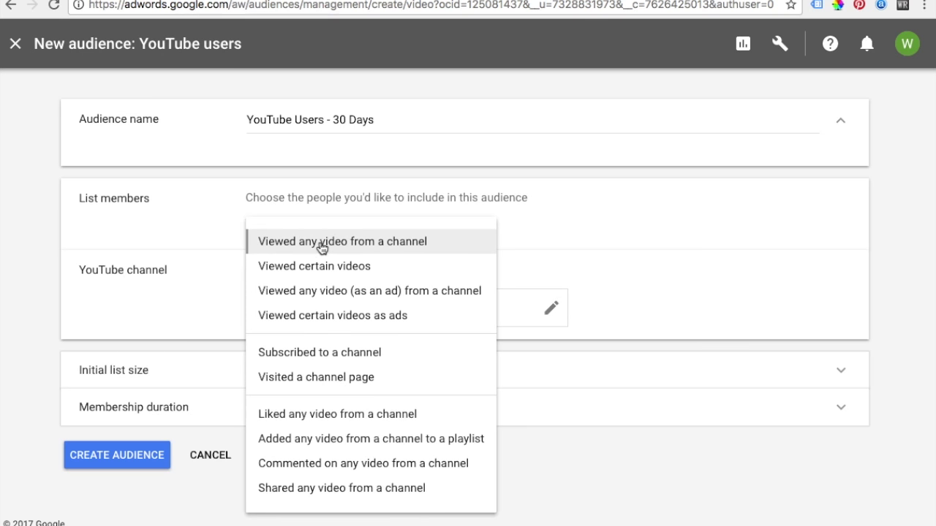
{"action": "left_click", "coordinate": [399, 247]}
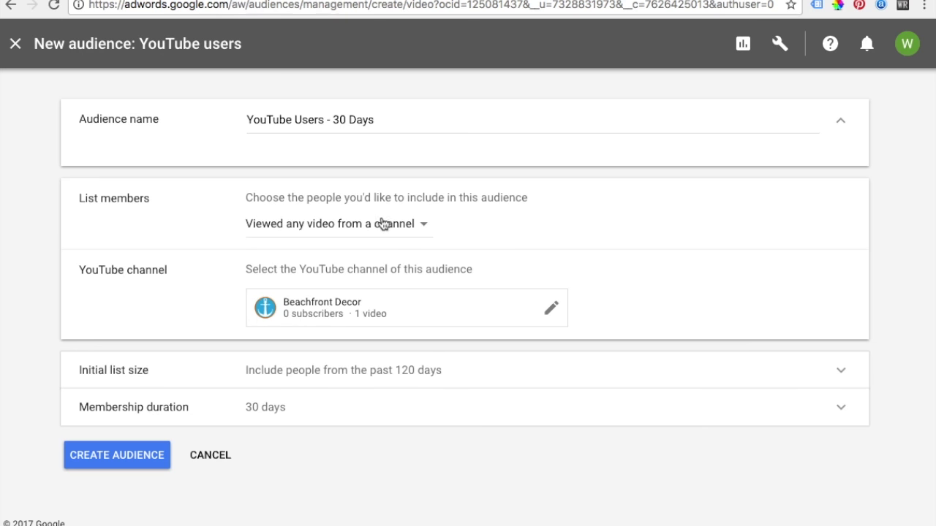
{"action": "left_click", "coordinate": [110, 462]}
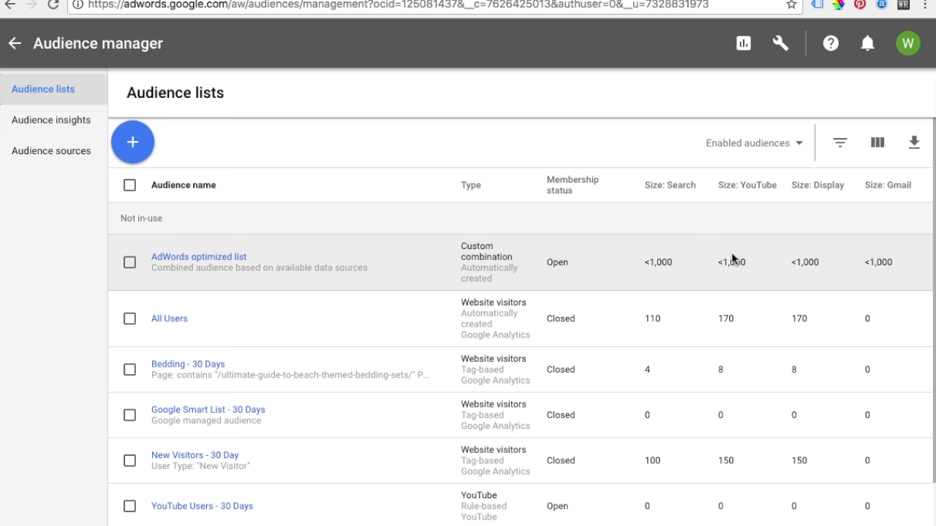
Set the membership status of New Visitors - 30 Day, Google Smart List - 30 Days and Bedding - 30 Days to Open
{"action": "scroll", "coordinate": [735, 252], "scroll_direction": "down", "scroll_amount": 1}
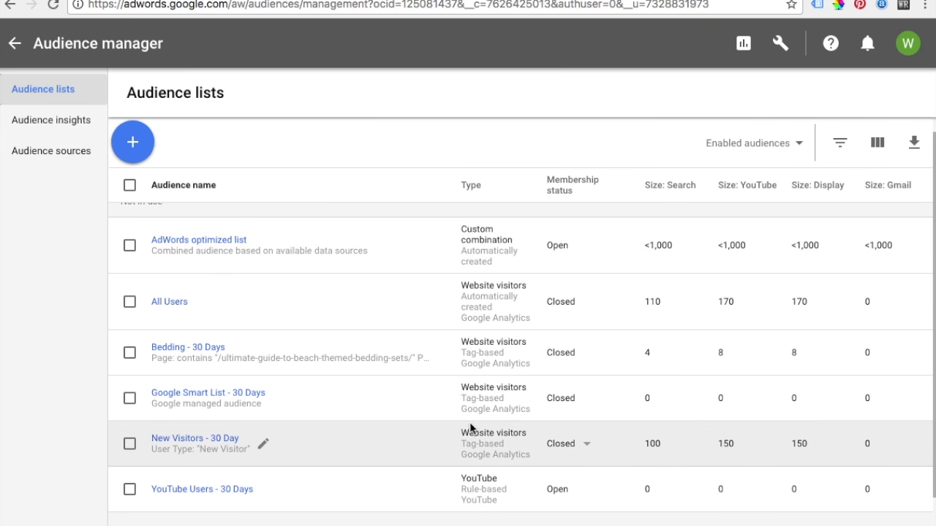
{"action": "left_click", "coordinate": [567, 444]}
{"action": "left_click", "coordinate": [563, 440]}
{"action": "left_click", "coordinate": [568, 399]}
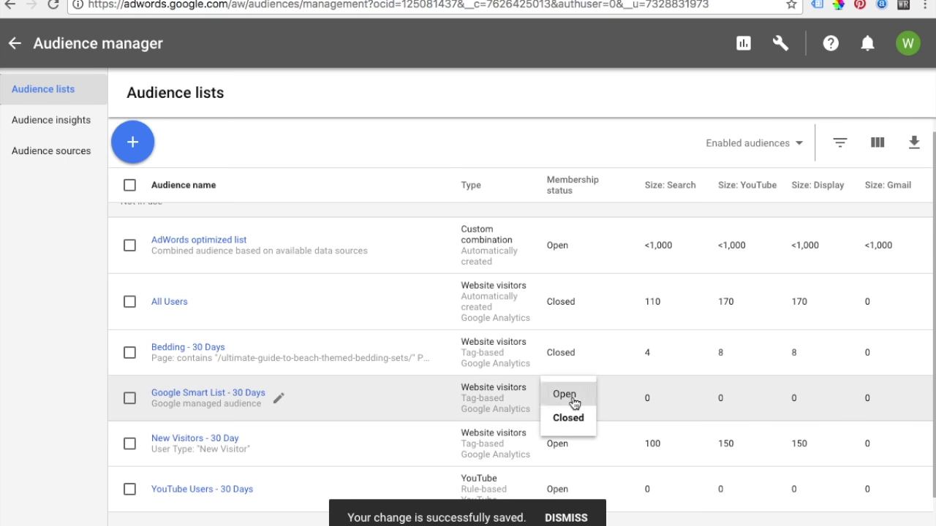
{"action": "left_click", "coordinate": [573, 395]}
{"action": "left_click", "coordinate": [568, 354]}
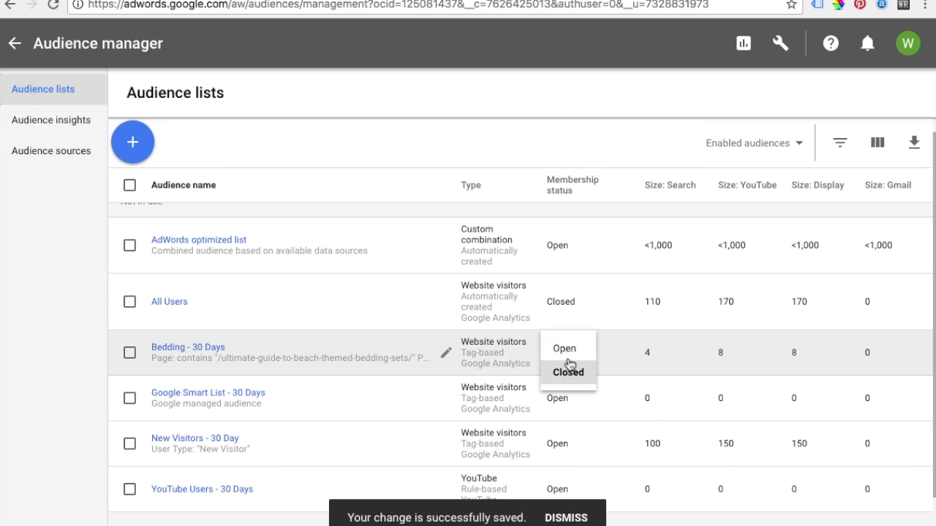
{"action": "left_click", "coordinate": [570, 352]}
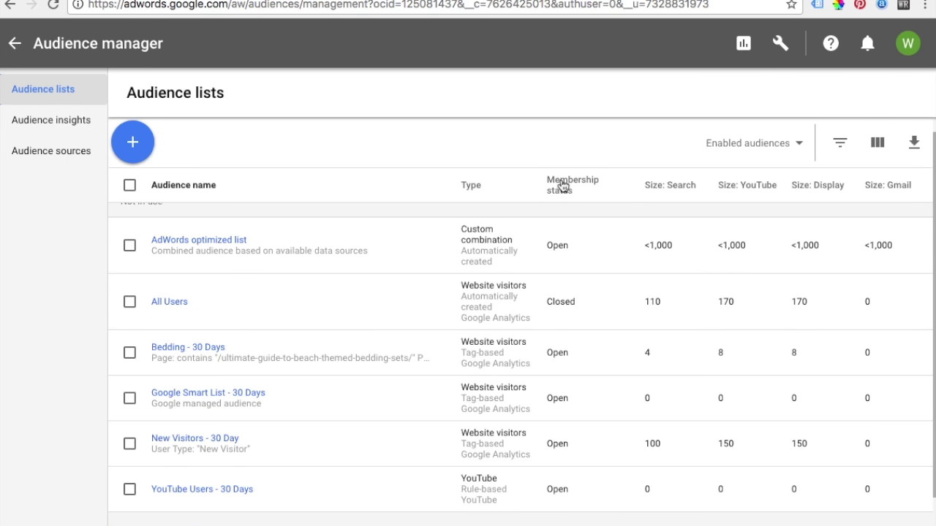
{"action": "mouse_move", "coordinate": [567, 192]}
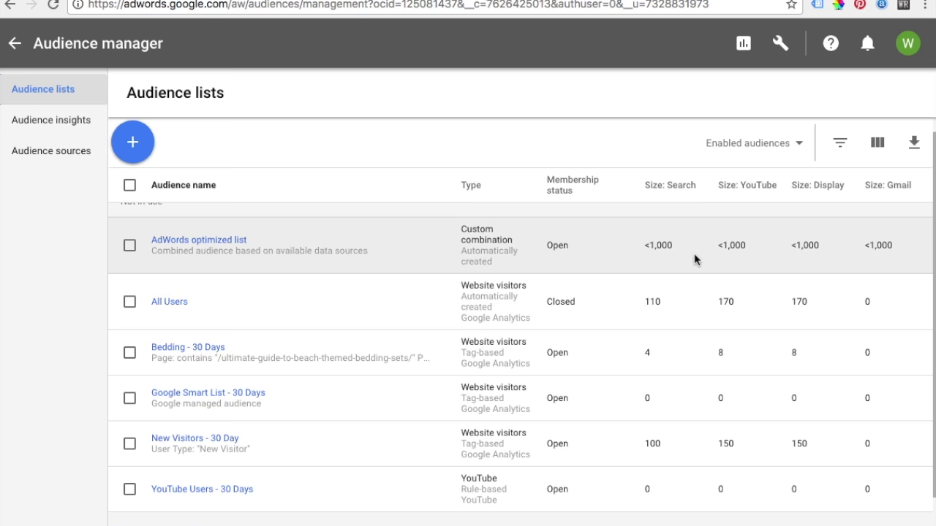
Start a new customer list audience and name it "Beachfront Decor Email List"
{"action": "scroll", "coordinate": [696, 232], "scroll_direction": "up", "scroll_amount": 1}
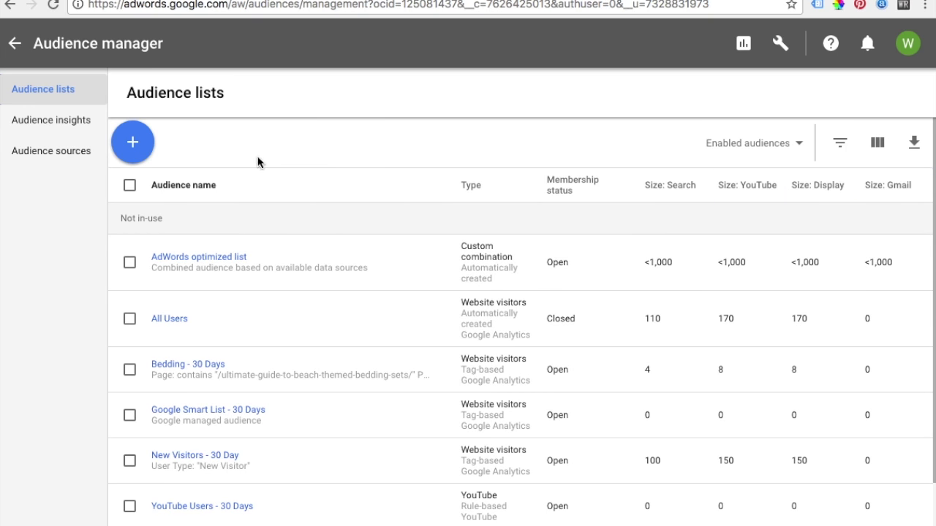
{"action": "left_click", "coordinate": [133, 142]}
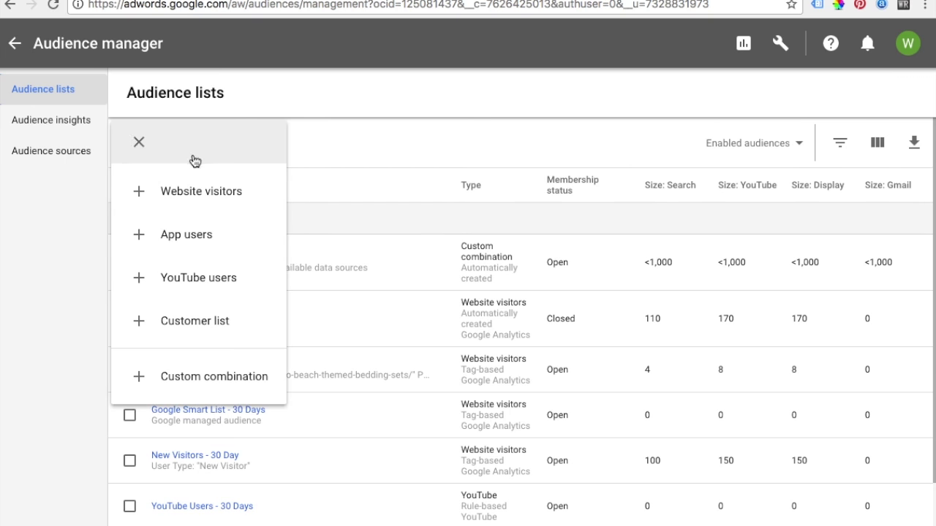
{"action": "left_click", "coordinate": [168, 326]}
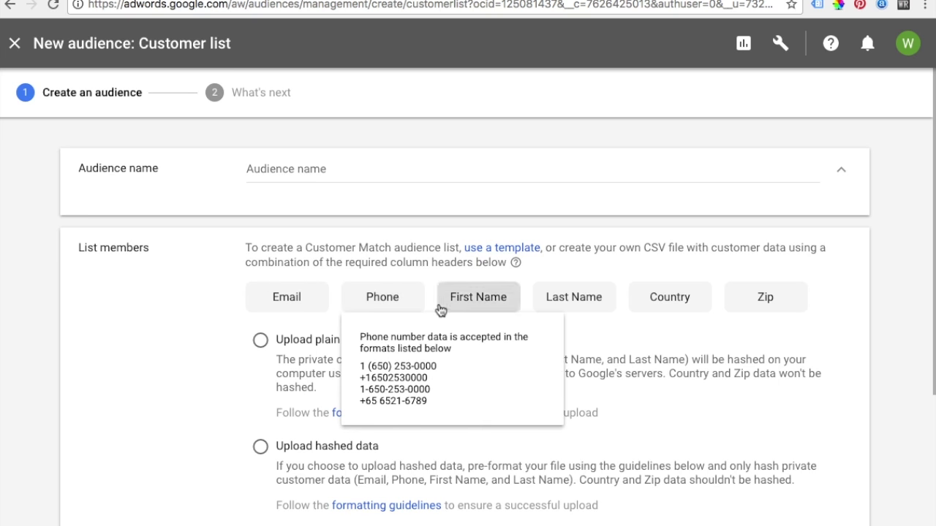
{"action": "mouse_move", "coordinate": [765, 302]}
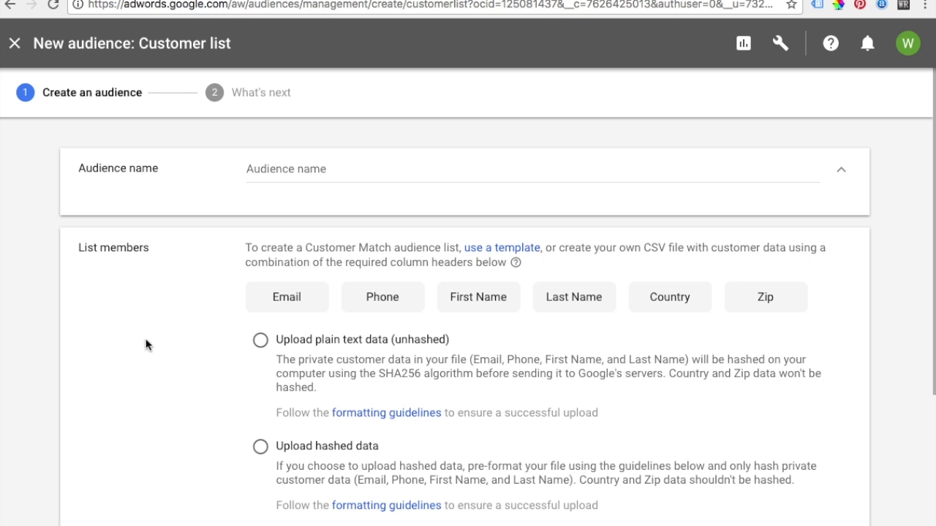
{"action": "left_click", "coordinate": [309, 164]}
{"action": "type", "text": "Beachfront Decor Email List"}
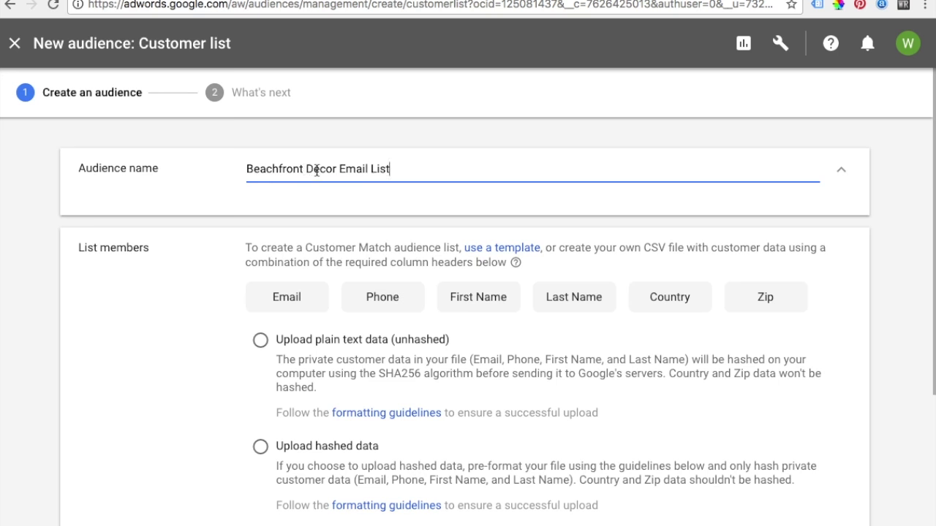
{"action": "scroll", "coordinate": [224, 267], "scroll_direction": "down", "scroll_amount": 2}
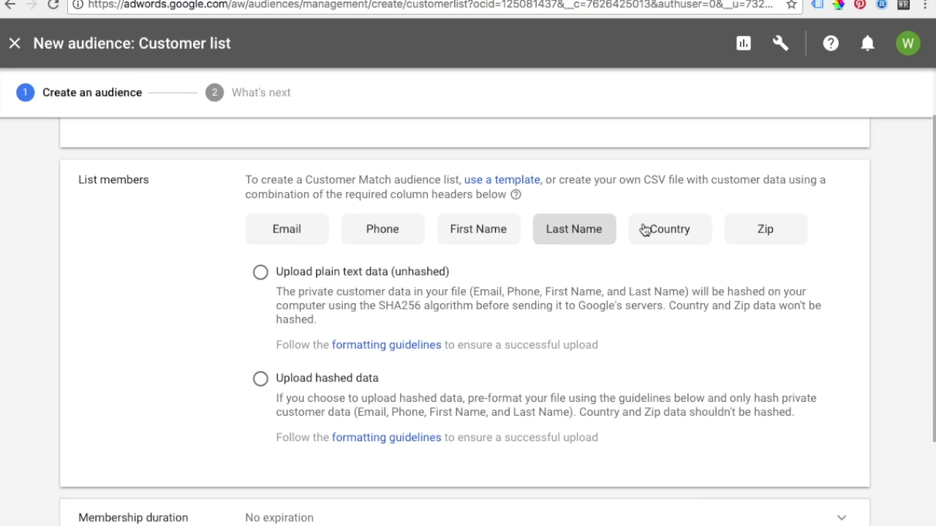
Add subscribed_members_export_3f1b58eade.csv as plain text (unhashed) list members and confirm compliance with Google's Customer Match policies
{"action": "mouse_move", "coordinate": [295, 229]}
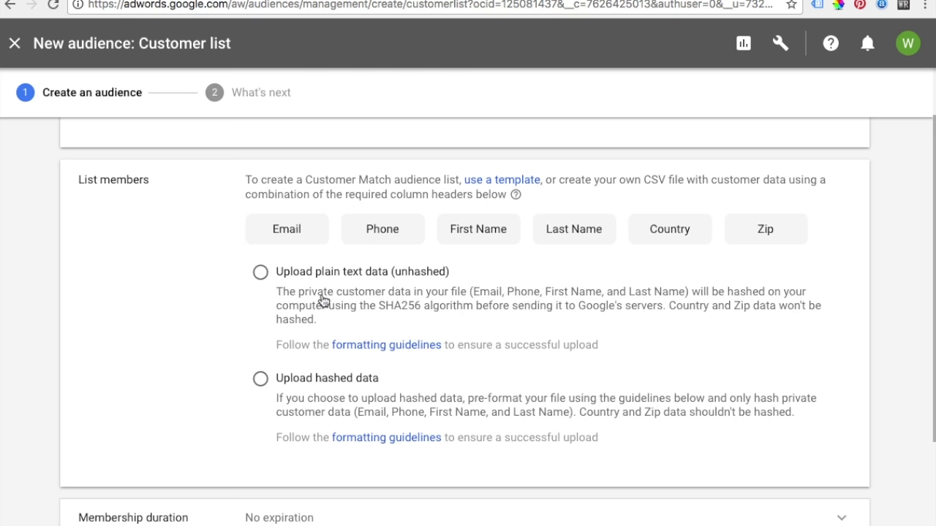
{"action": "left_click", "coordinate": [261, 272]}
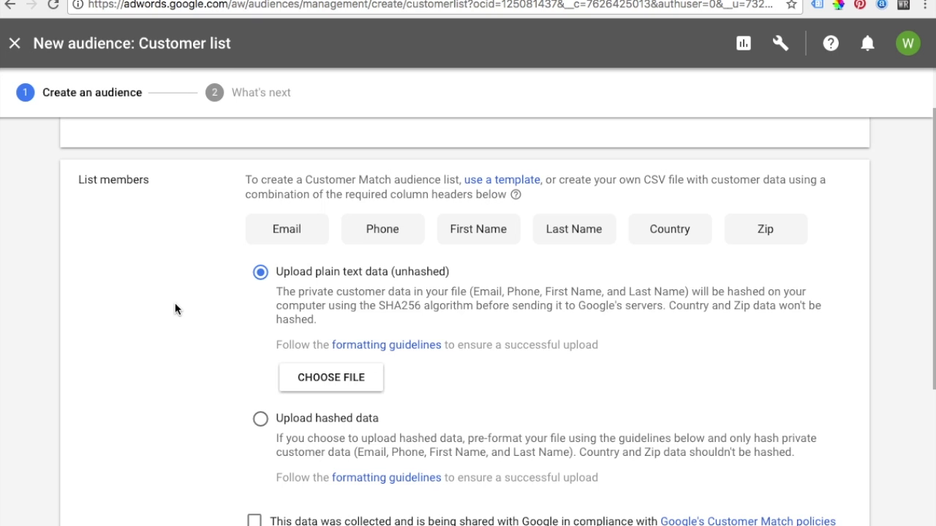
{"action": "left_click", "coordinate": [349, 381]}
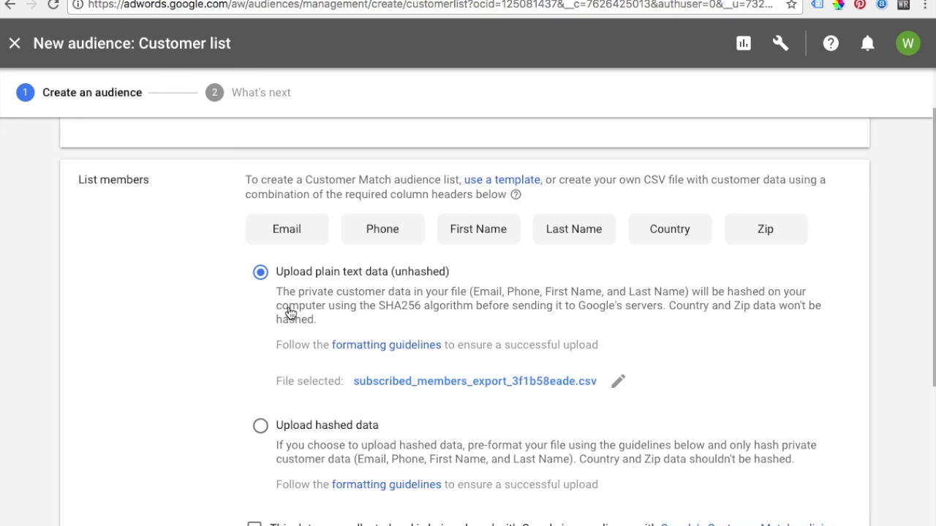
{"action": "scroll", "coordinate": [183, 272], "scroll_direction": "down", "scroll_amount": 3}
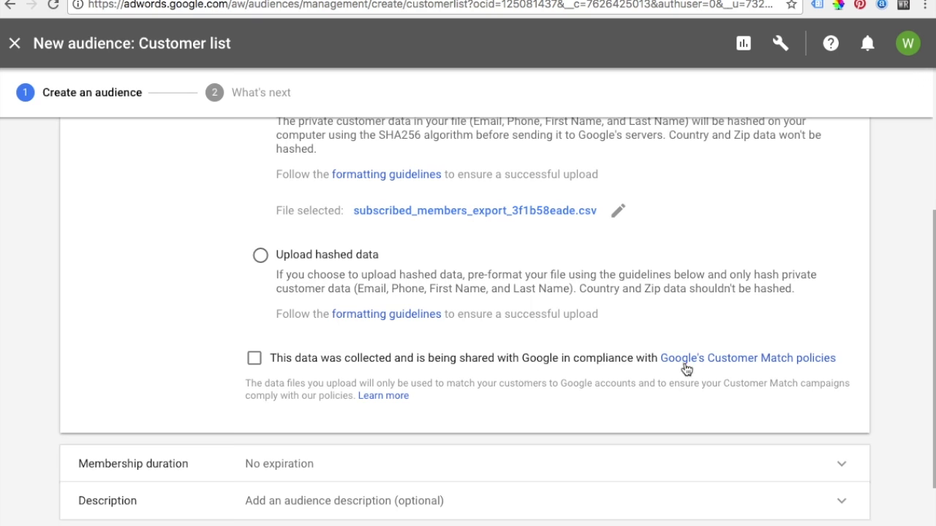
{"action": "left_click", "coordinate": [254, 357]}
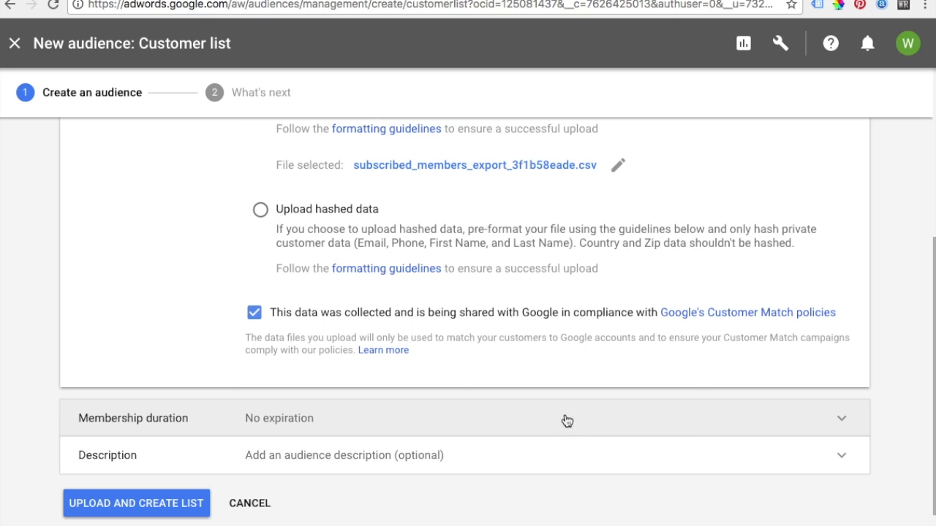
Review the membership duration and description options, keep No expiration and an empty description, and upload and create the customer list
{"action": "left_click", "coordinate": [403, 419]}
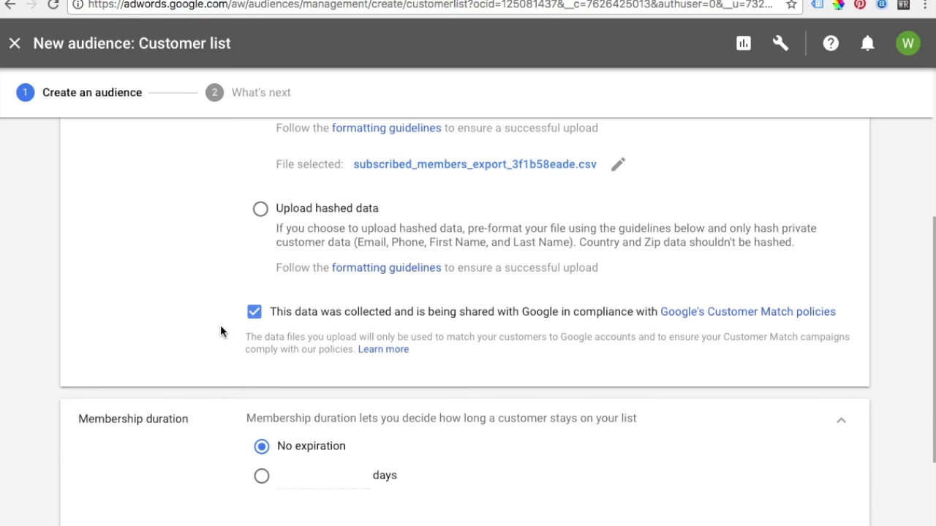
{"action": "scroll", "coordinate": [224, 334], "scroll_direction": "down", "scroll_amount": 2}
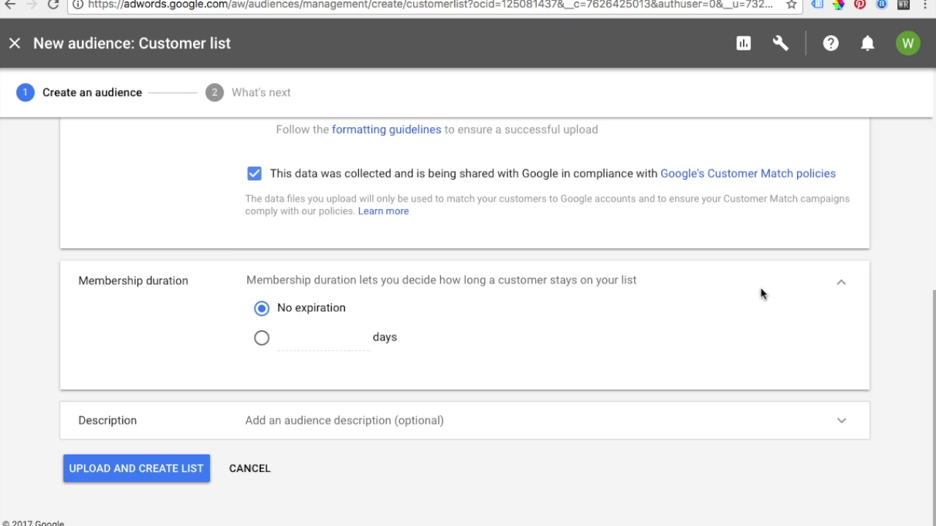
{"action": "left_click", "coordinate": [842, 285]}
{"action": "scroll", "coordinate": [192, 305], "scroll_direction": "up", "scroll_amount": 5}
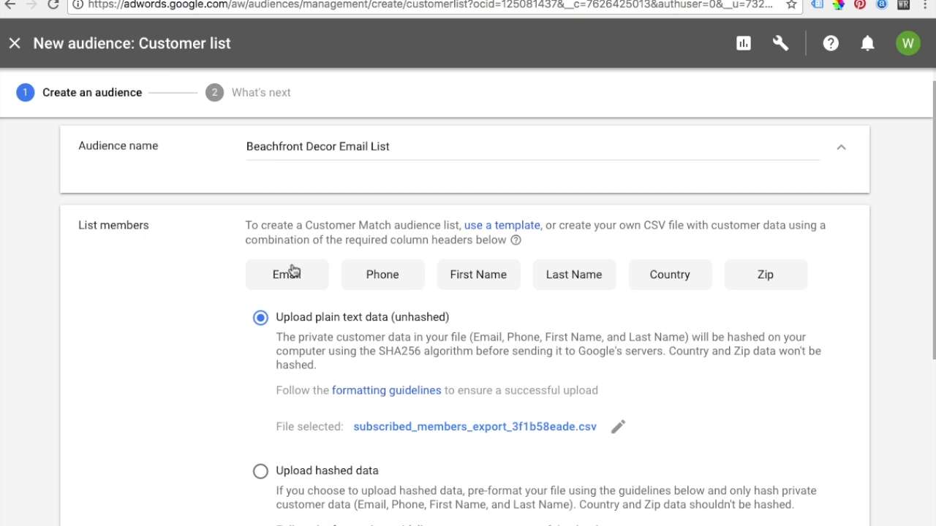
{"action": "scroll", "coordinate": [132, 306], "scroll_direction": "down", "scroll_amount": 4}
{"action": "scroll", "coordinate": [132, 306], "scroll_direction": "down", "scroll_amount": 1}
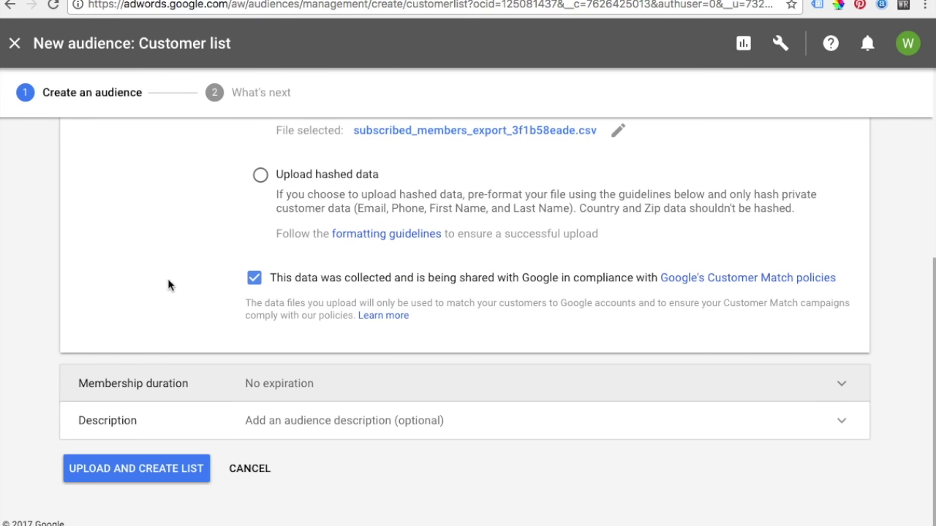
{"action": "left_click", "coordinate": [475, 435]}
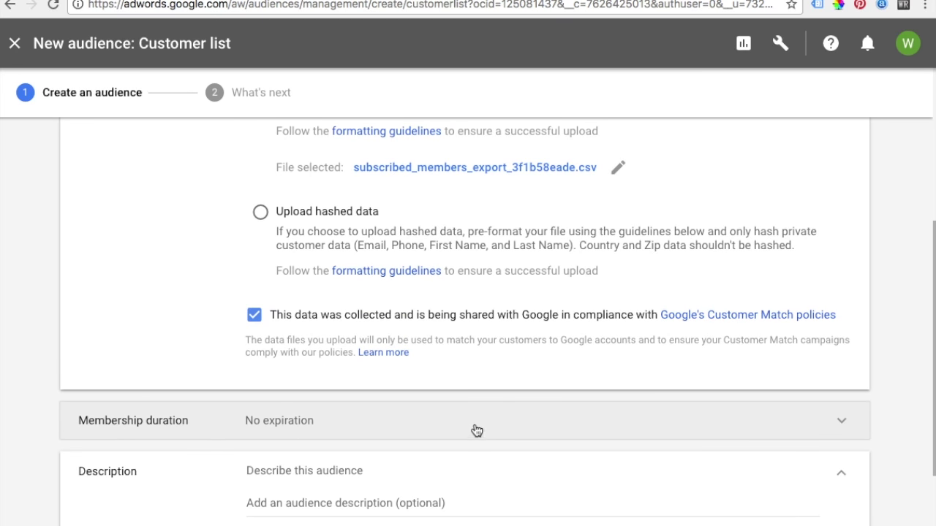
{"action": "left_click", "coordinate": [840, 474]}
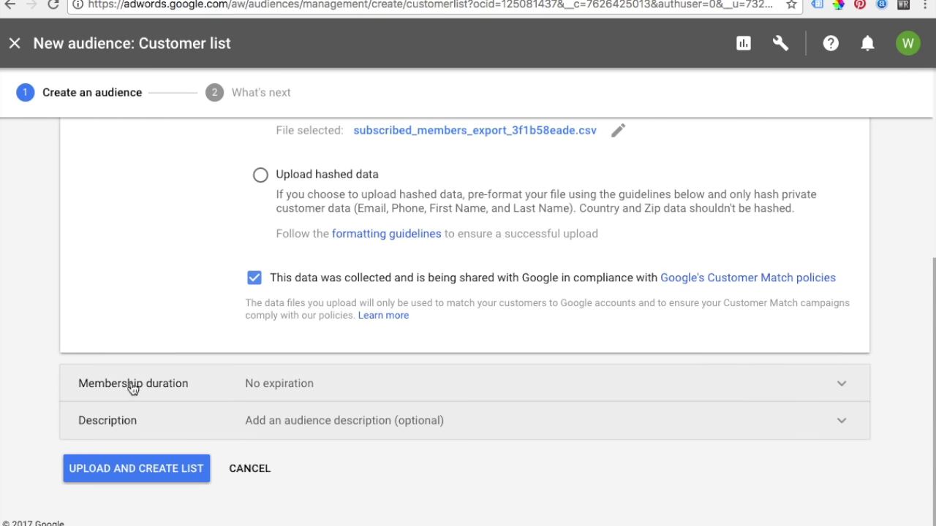
{"action": "left_click", "coordinate": [132, 471]}
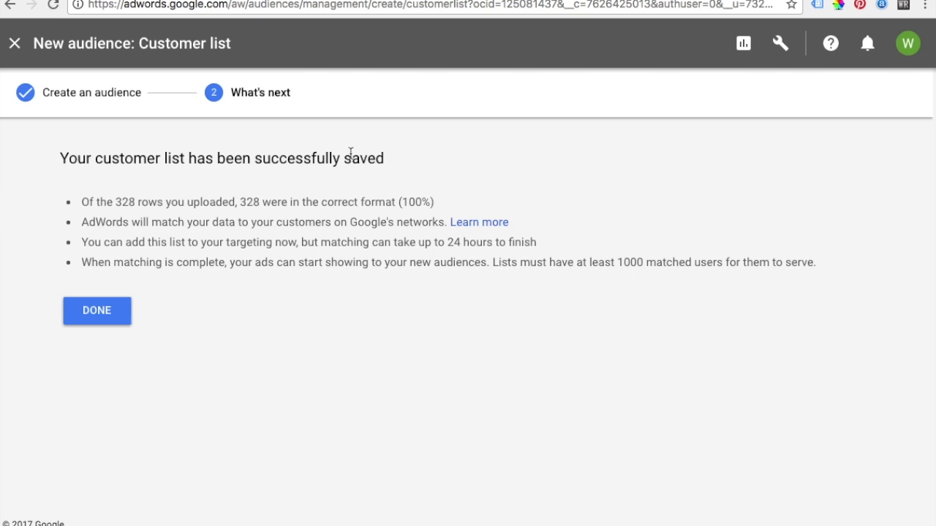
Read the upload summary for row formatting and customer matching, and finish the customer list creation
{"action": "left_click_drag", "start_coordinate": [119, 204], "coordinate": [225, 200]}
{"action": "left_click", "coordinate": [281, 221]}
{"action": "left_click_drag", "start_coordinate": [254, 202], "coordinate": [355, 201]}
{"action": "left_click", "coordinate": [358, 201]}
{"action": "left_click_drag", "start_coordinate": [160, 222], "coordinate": [266, 222]}
{"action": "left_click", "coordinate": [269, 223]}
{"action": "left_click", "coordinate": [122, 314]}
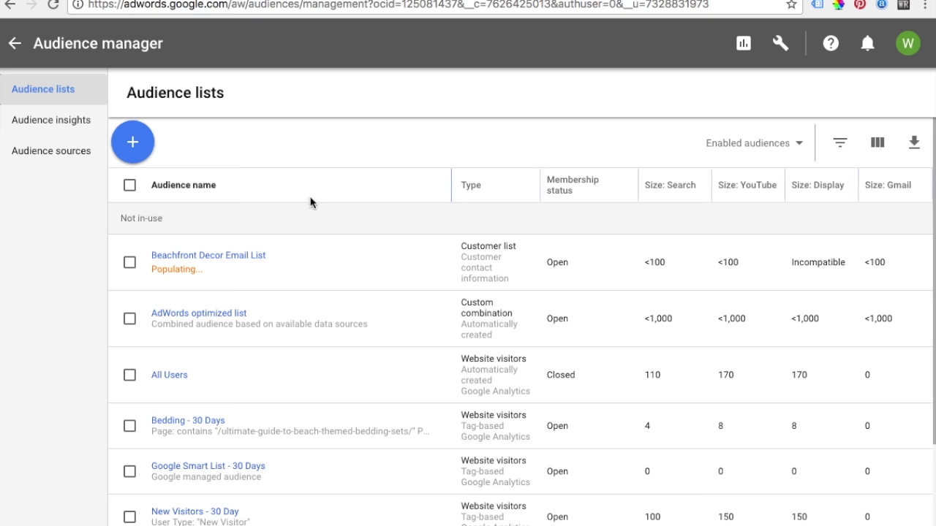
Look through all enabled audience lists and check which audience types, including custom combination, can be created
{"action": "scroll", "coordinate": [313, 206], "scroll_direction": "down", "scroll_amount": 1}
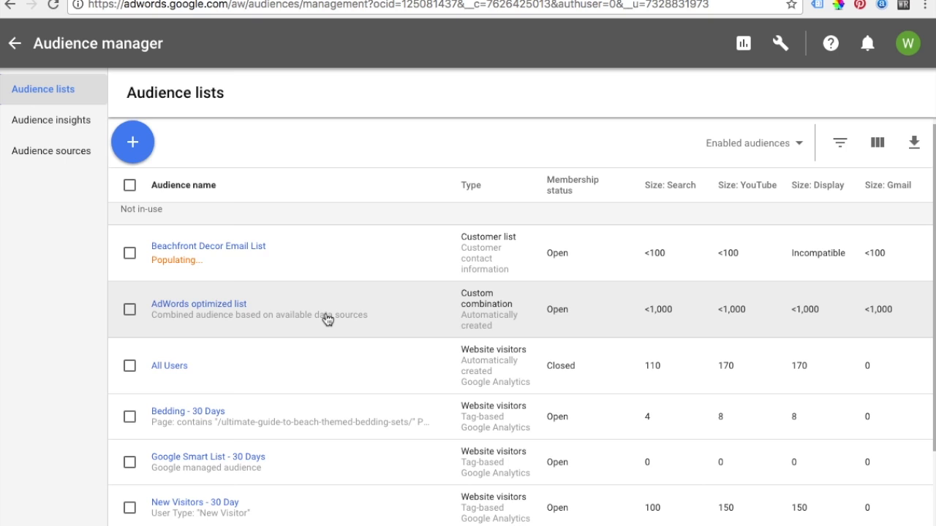
{"action": "scroll", "coordinate": [327, 319], "scroll_direction": "down", "scroll_amount": 2}
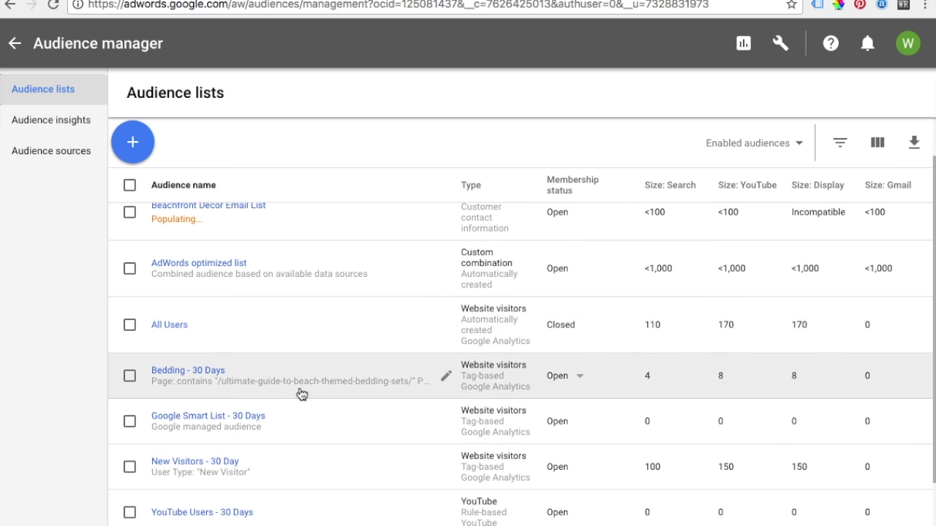
{"action": "scroll", "coordinate": [302, 395], "scroll_direction": "down", "scroll_amount": 2}
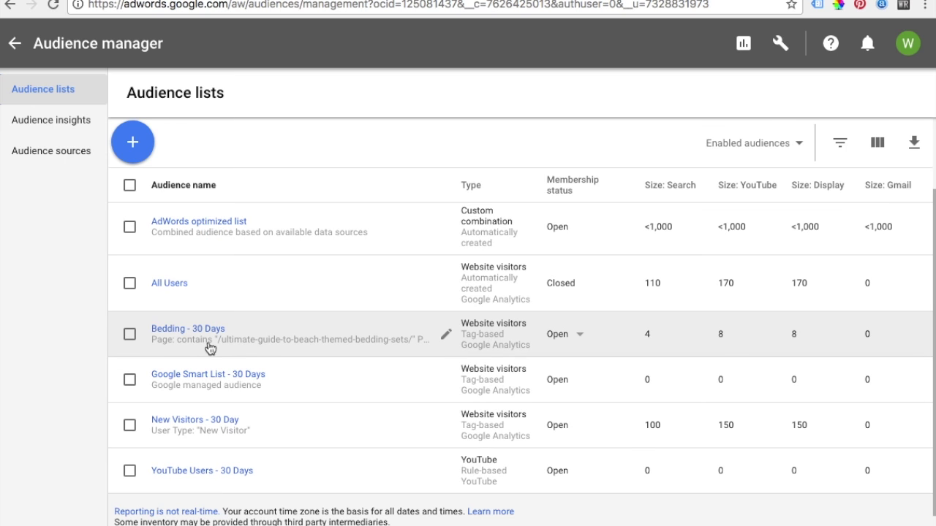
{"action": "mouse_move", "coordinate": [334, 476]}
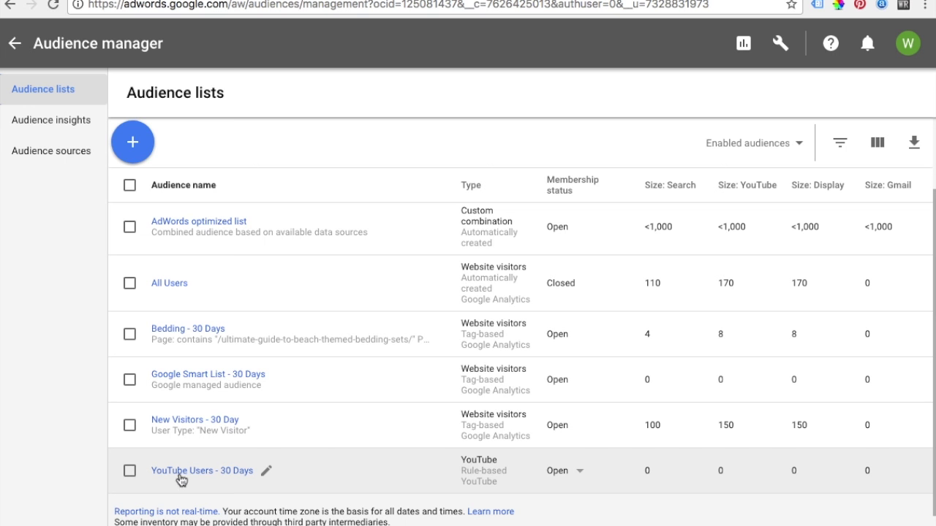
{"action": "scroll", "coordinate": [313, 387], "scroll_direction": "up", "scroll_amount": 2}
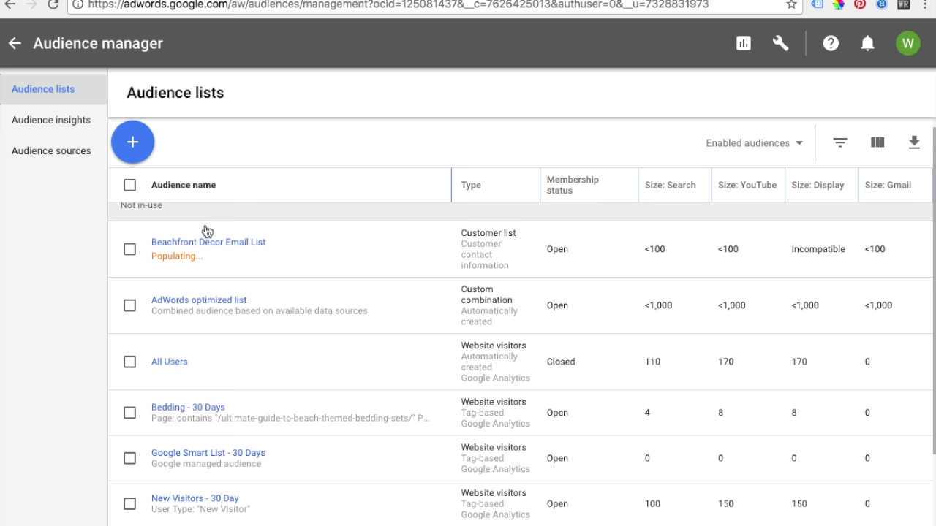
{"action": "scroll", "coordinate": [242, 292], "scroll_direction": "down", "scroll_amount": 2}
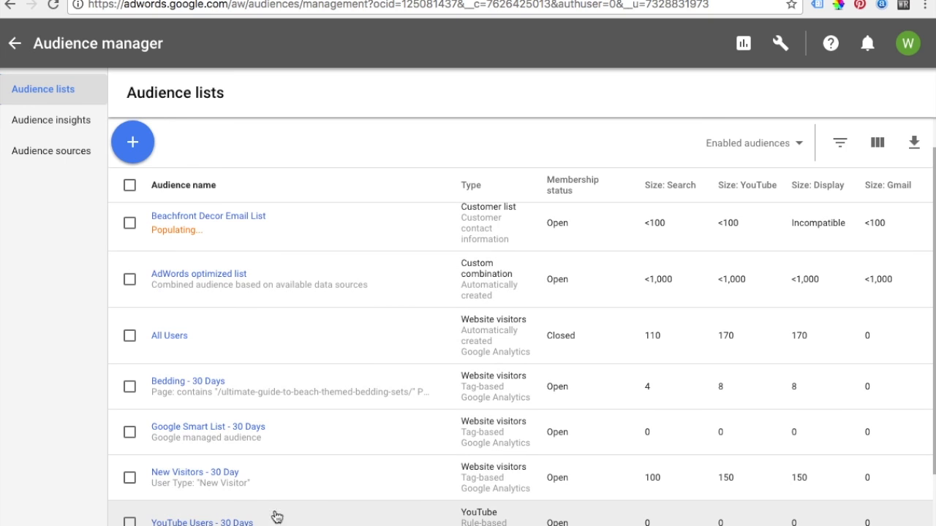
{"action": "left_click", "coordinate": [123, 145]}
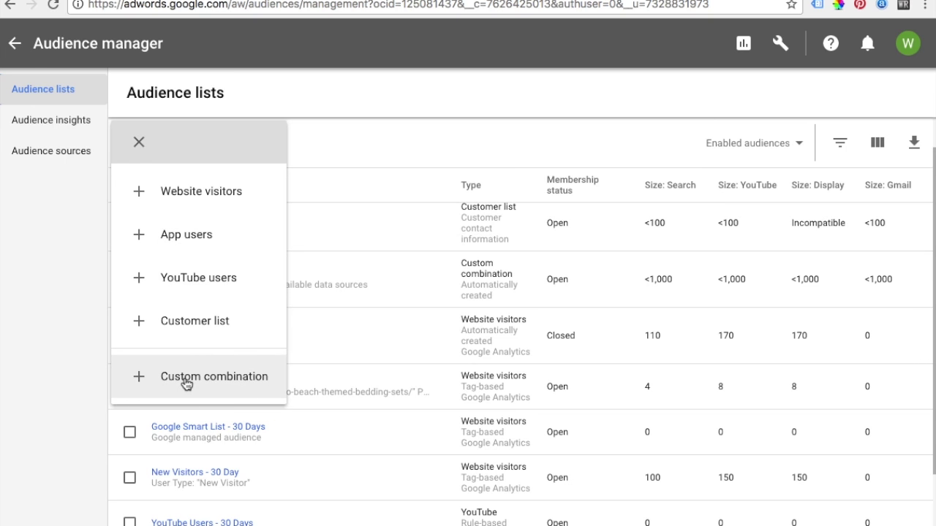
{"action": "left_click", "coordinate": [426, 155]}
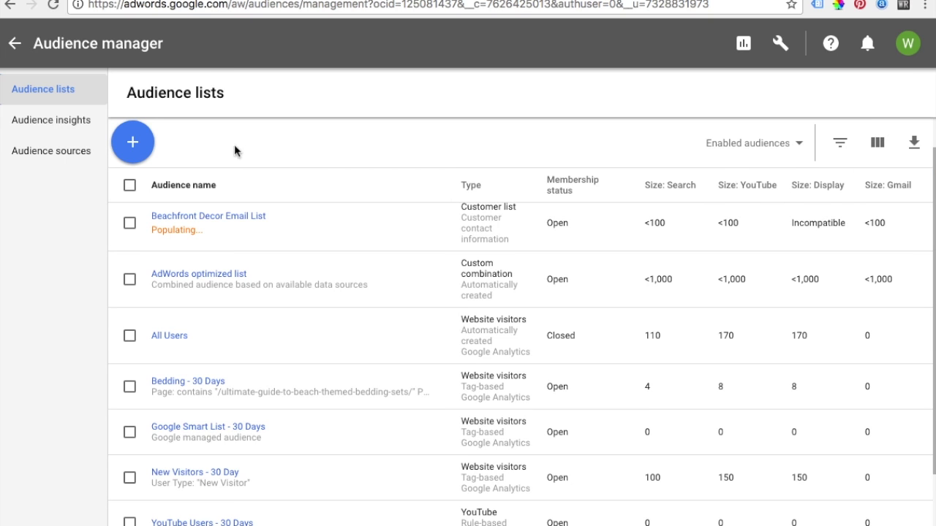
{"action": "scroll", "coordinate": [385, 246], "scroll_direction": "down", "scroll_amount": 1}
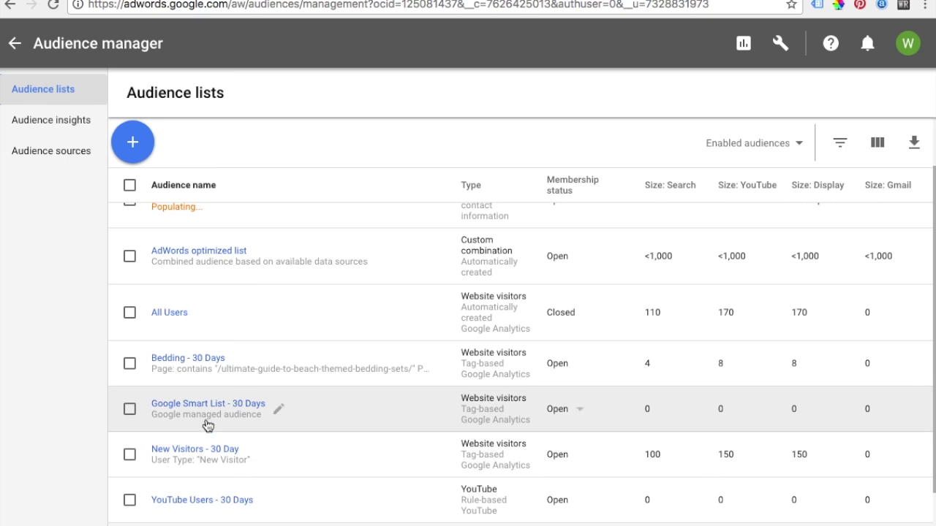
{"action": "scroll", "coordinate": [229, 388], "scroll_direction": "up", "scroll_amount": 2}
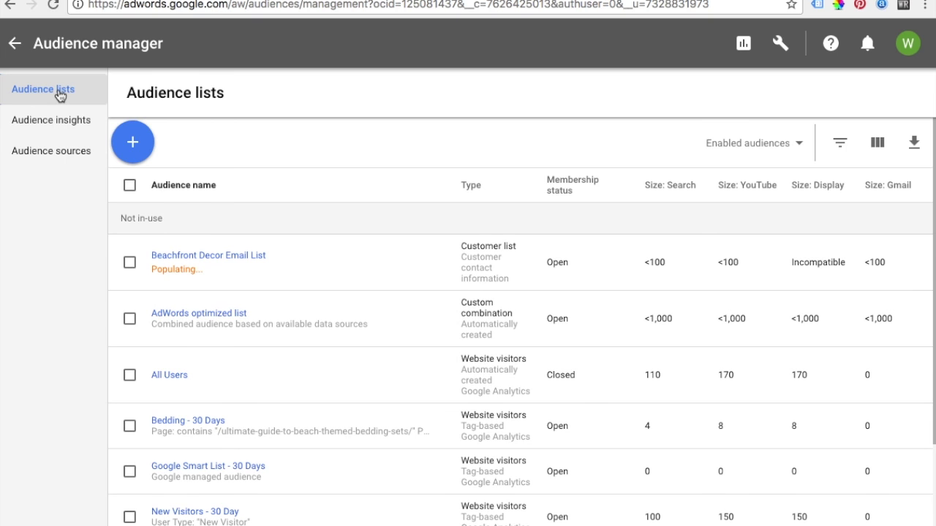
Examine the Audience insights requirements and the AdWords tag and Google Analytics audience sources, and return to the audience lists
{"action": "left_click", "coordinate": [29, 121]}
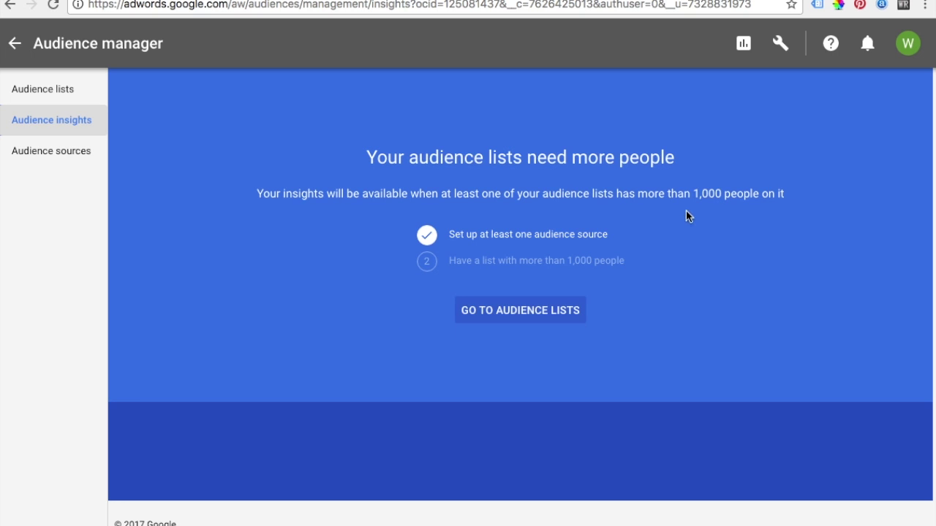
{"action": "left_click", "coordinate": [86, 155]}
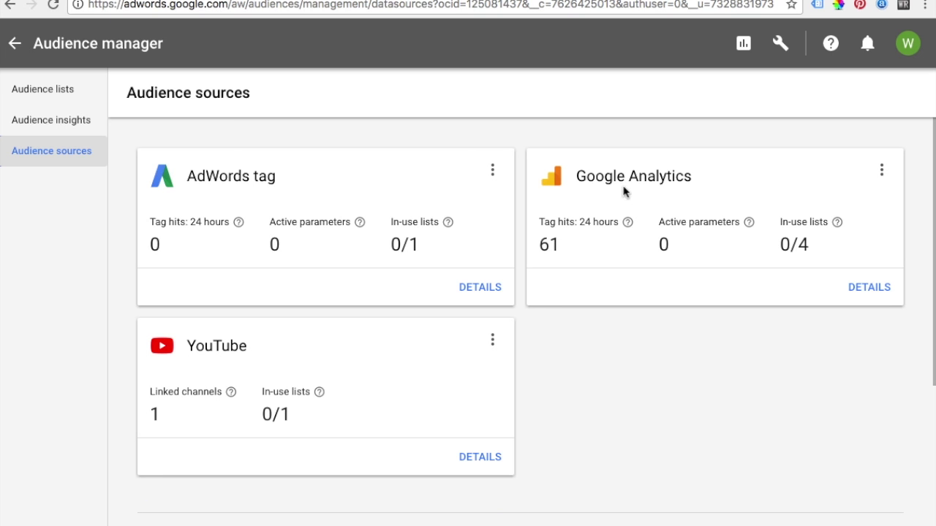
{"action": "left_click_drag", "start_coordinate": [543, 245], "coordinate": [565, 246]}
{"action": "left_click", "coordinate": [566, 247]}
{"action": "left_click_drag", "start_coordinate": [221, 178], "coordinate": [250, 178]}
{"action": "left_click", "coordinate": [250, 177]}
{"action": "left_click", "coordinate": [62, 95]}
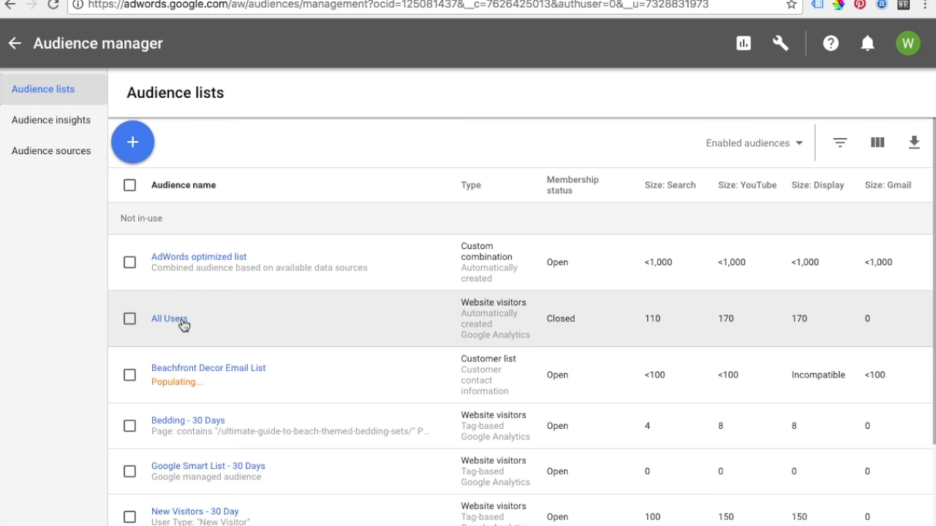
Select the Bedding - 30 Days audience to view its edit options, and deselect it without making changes
{"action": "scroll", "coordinate": [131, 373], "scroll_direction": "down", "scroll_amount": 1}
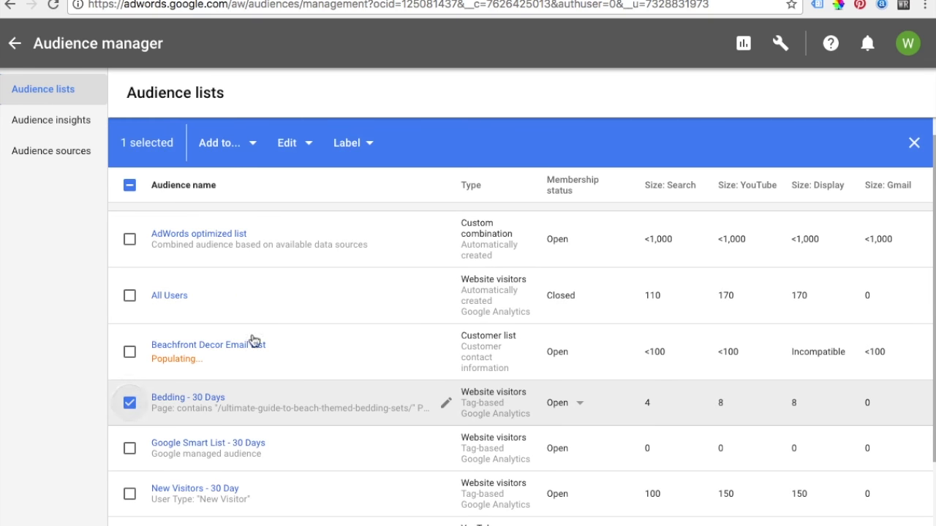
{"action": "left_click", "coordinate": [293, 149]}
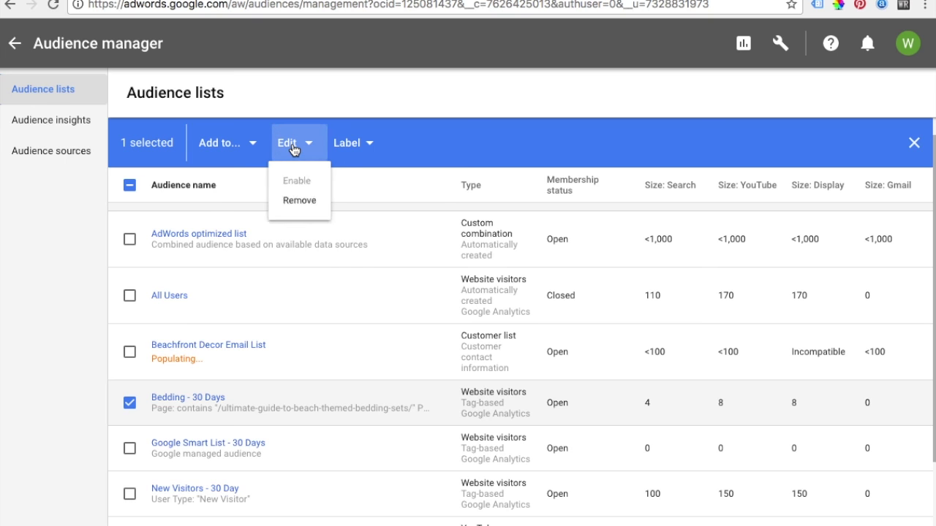
{"action": "left_click", "coordinate": [129, 403]}
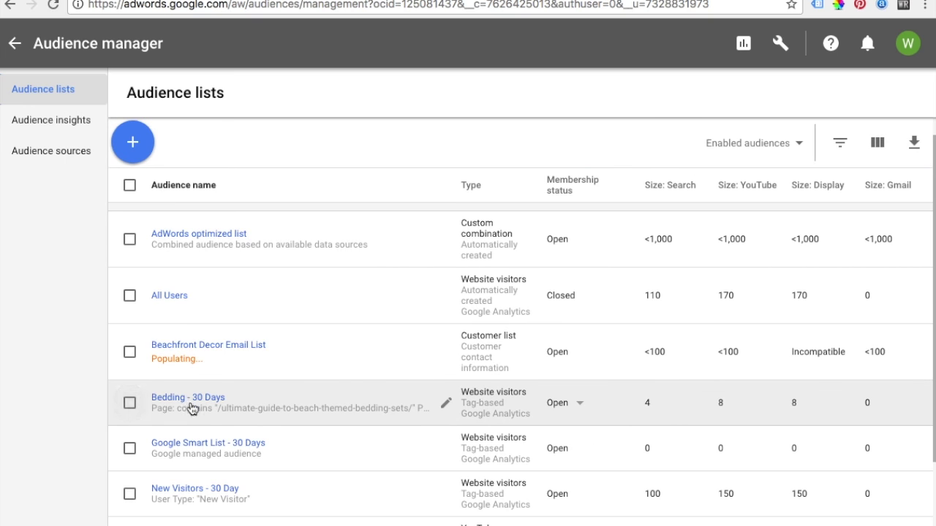